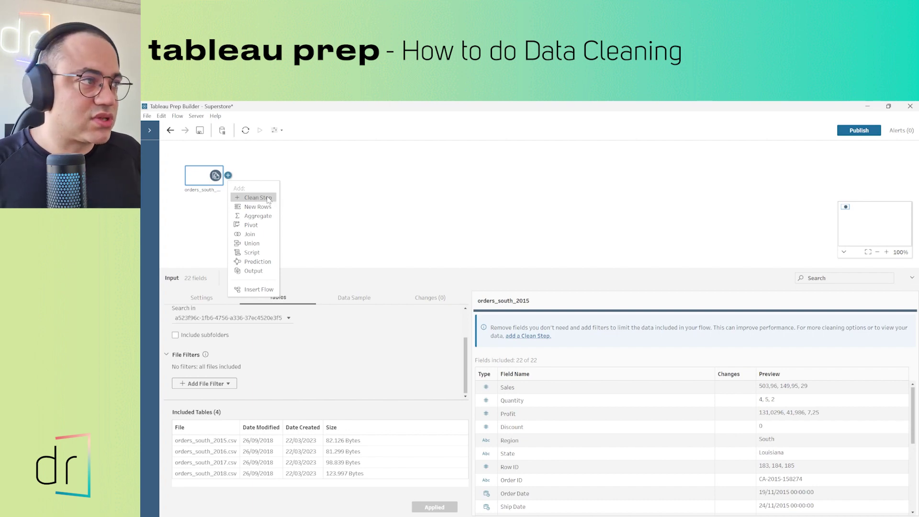
Add a Clean step after the orders_south input and rename it "Columns adjustements"
click(268, 199)
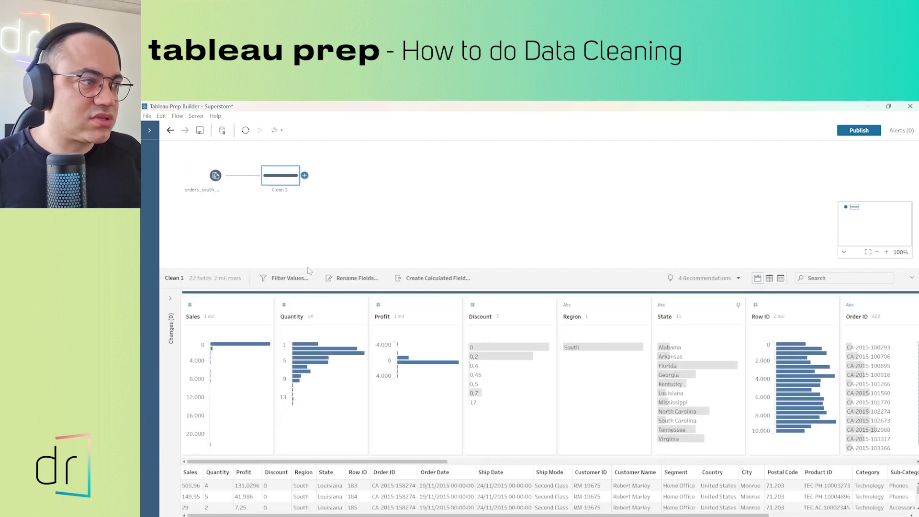
drag(309, 269, 306, 222)
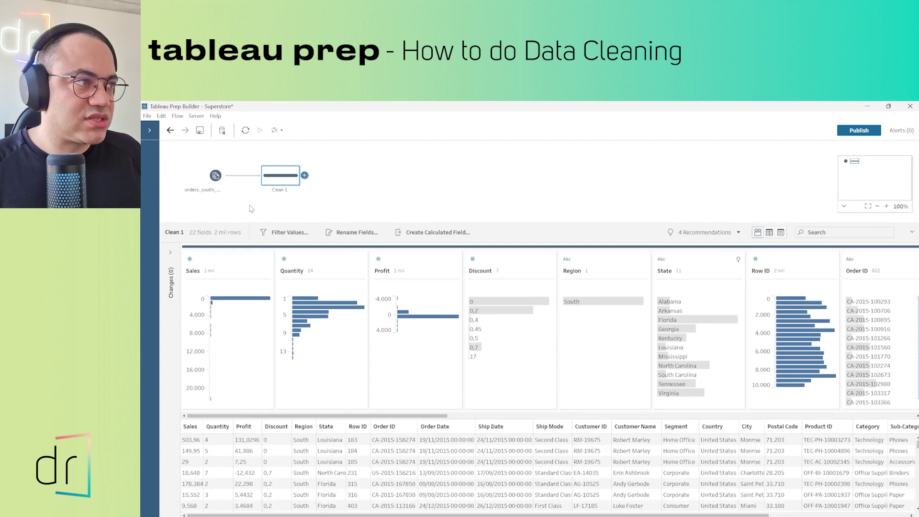
right_click(282, 186)
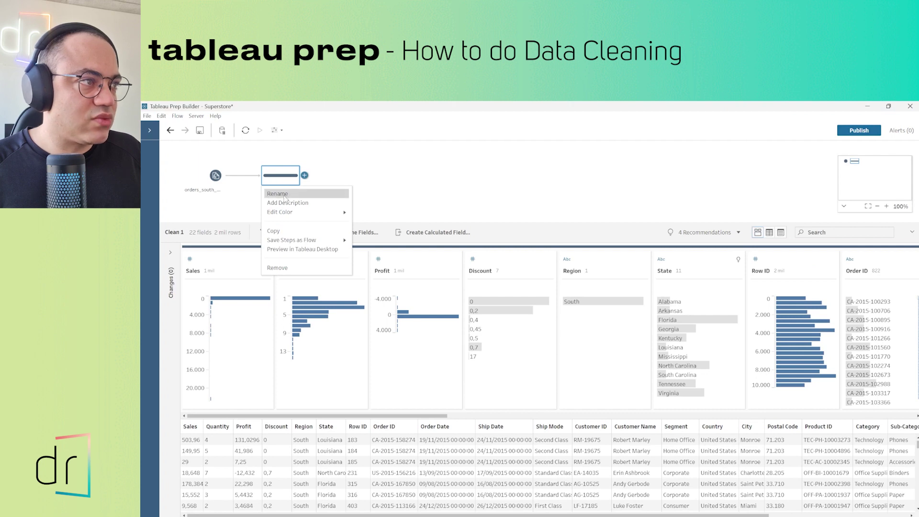
click(282, 193)
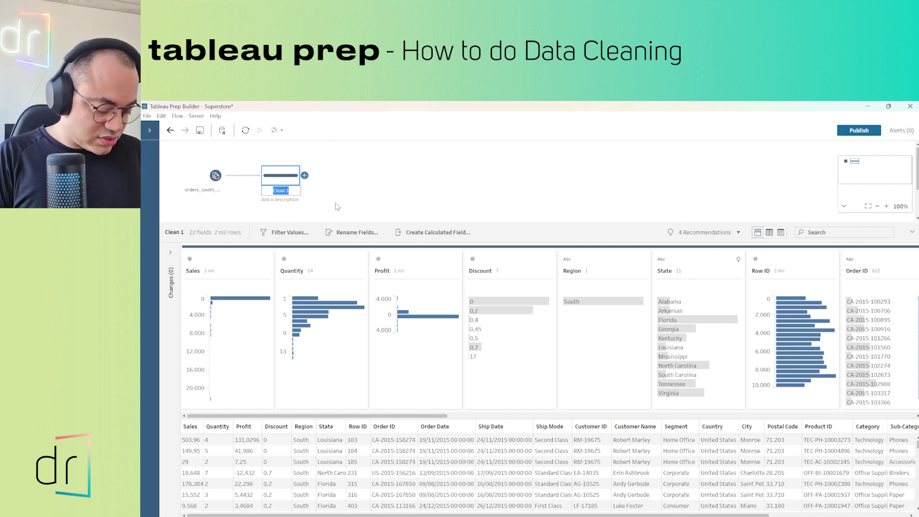
text(c)
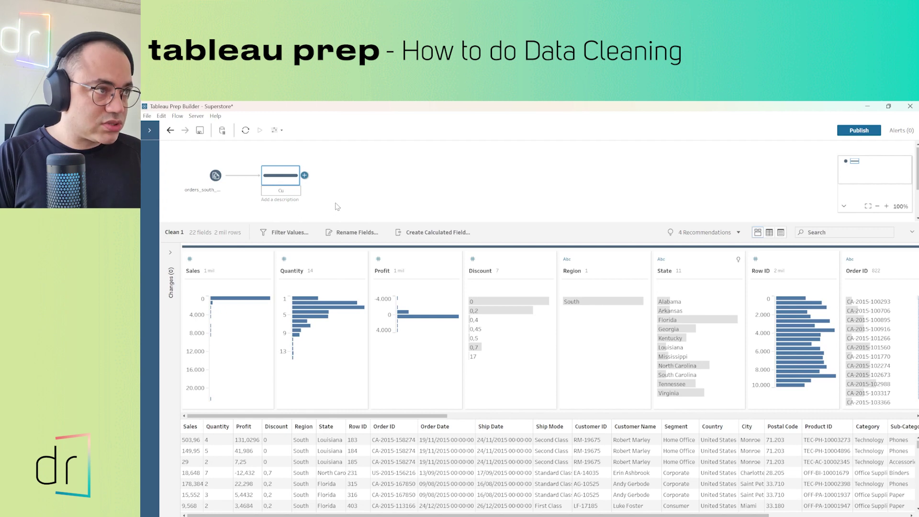
text(olumns)
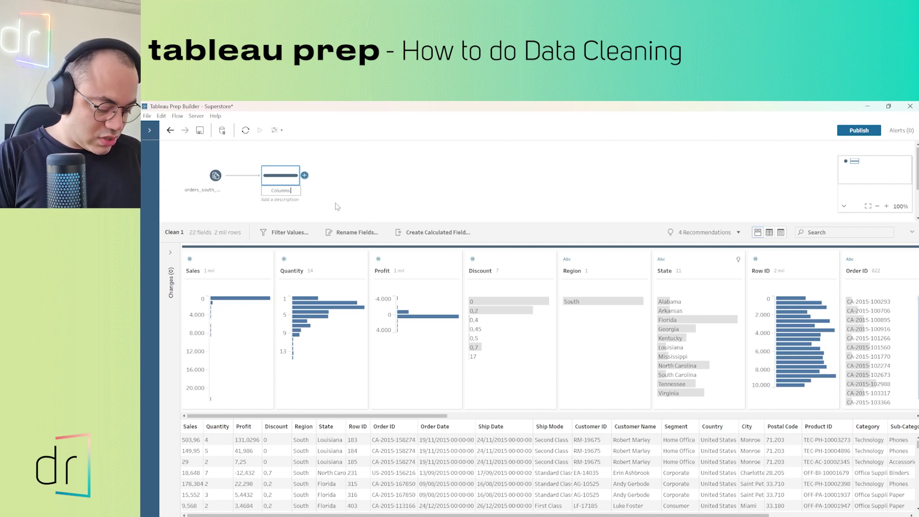
text( adjustements)
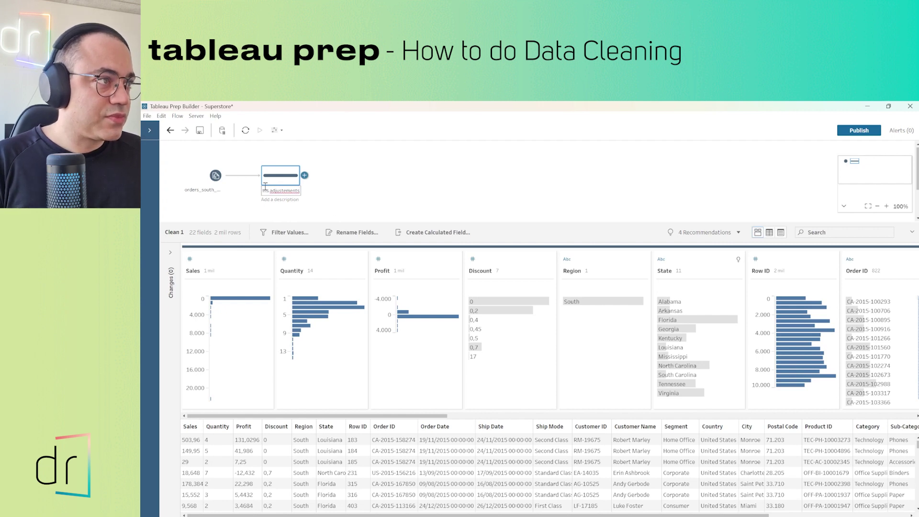
right_click(292, 191)
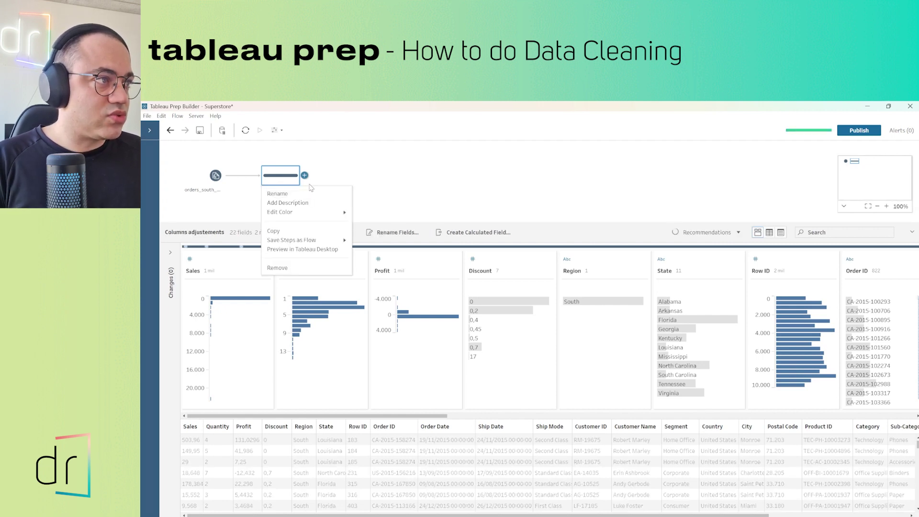
click(410, 179)
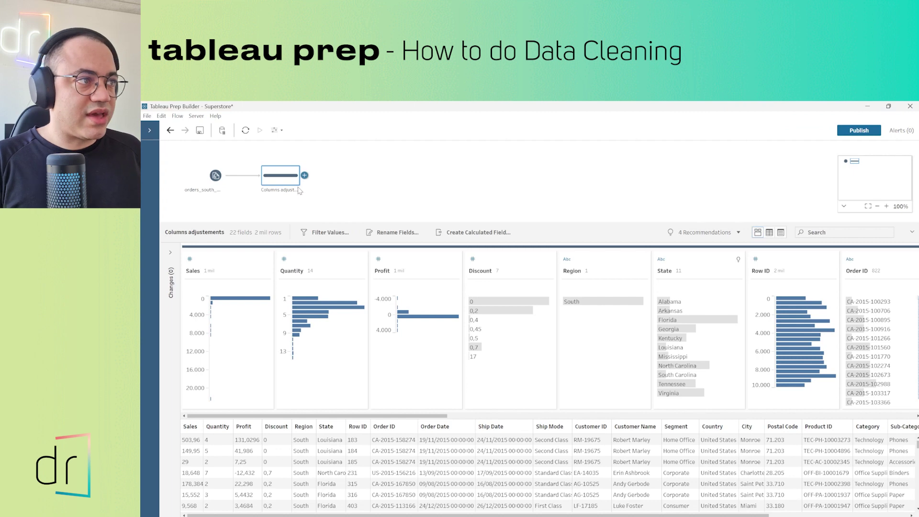
Rename the Sales field to "Orders from South_Sales" and widen its profile card to fit the name
drag(301, 223, 301, 204)
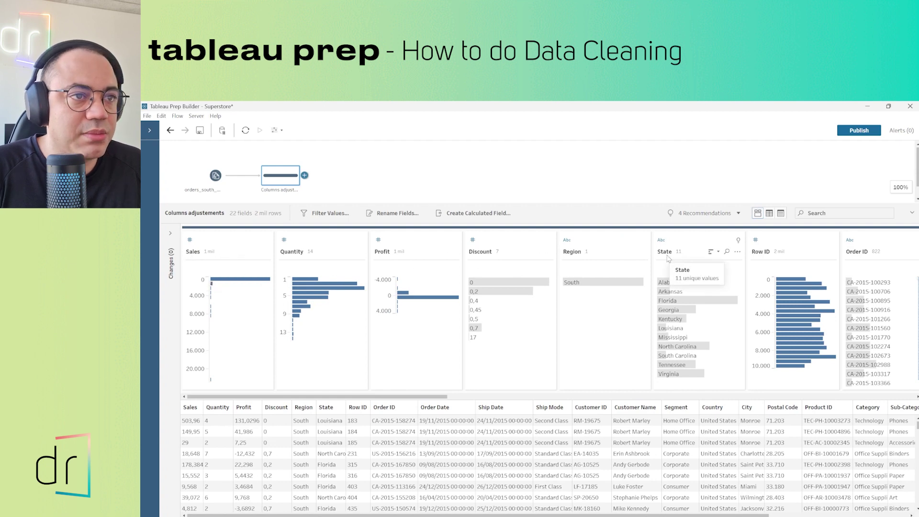
double_click(194, 252)
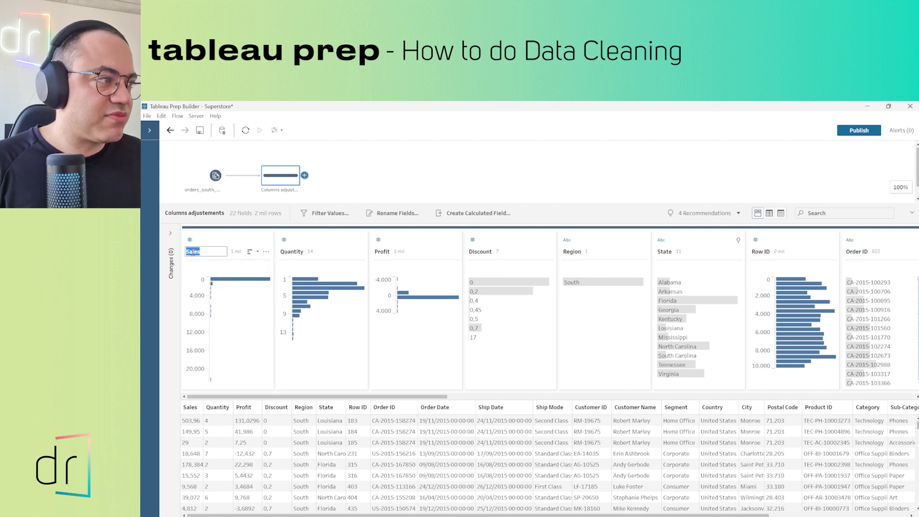
click(187, 251)
text(Adjust)
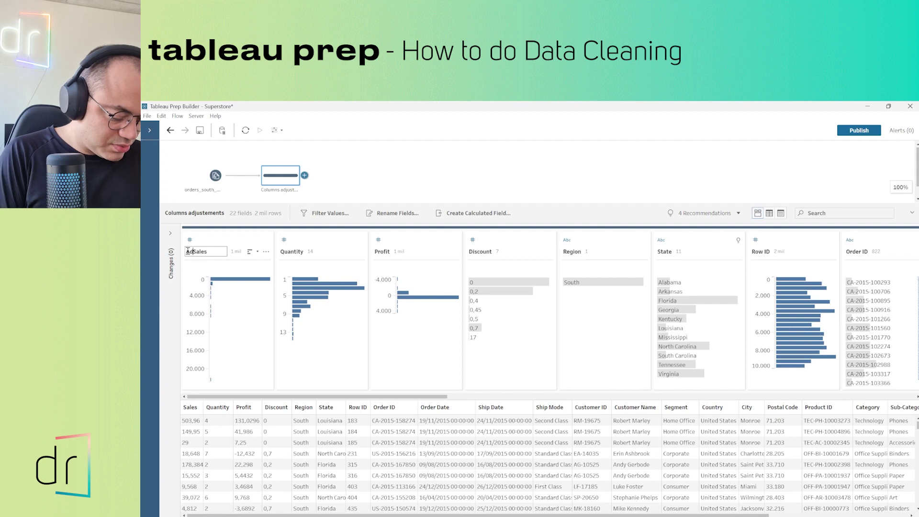
key(BackSpace)
key(BackSpace)
key(BackSpace)
key(BackSpace)
key(BackSpace)
key(BackSpace)
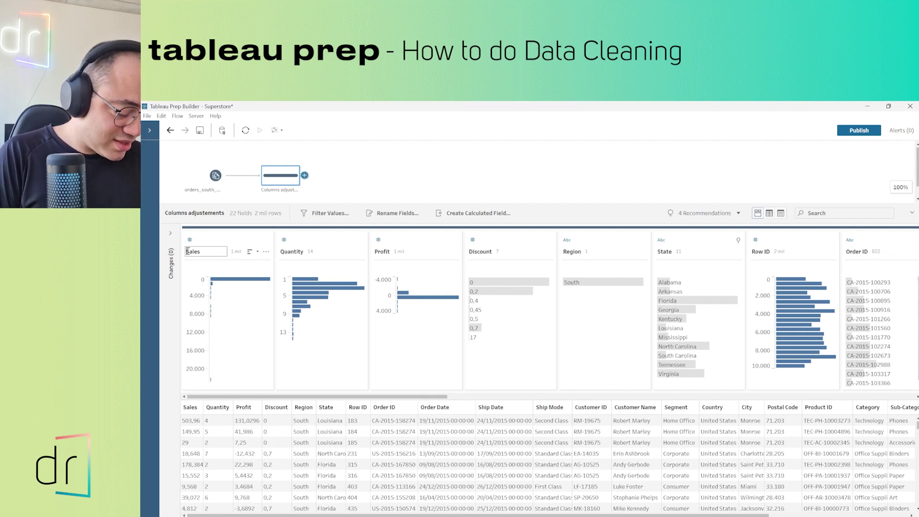
text(0)
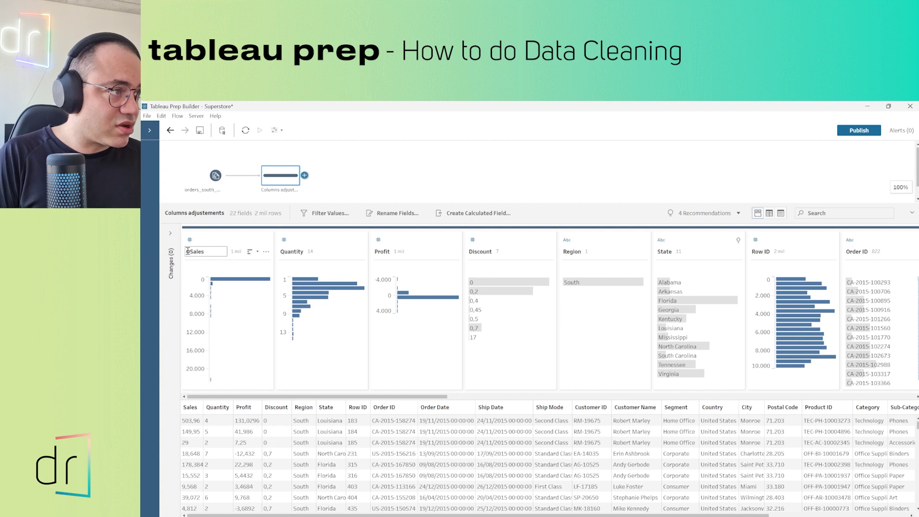
text(rder)
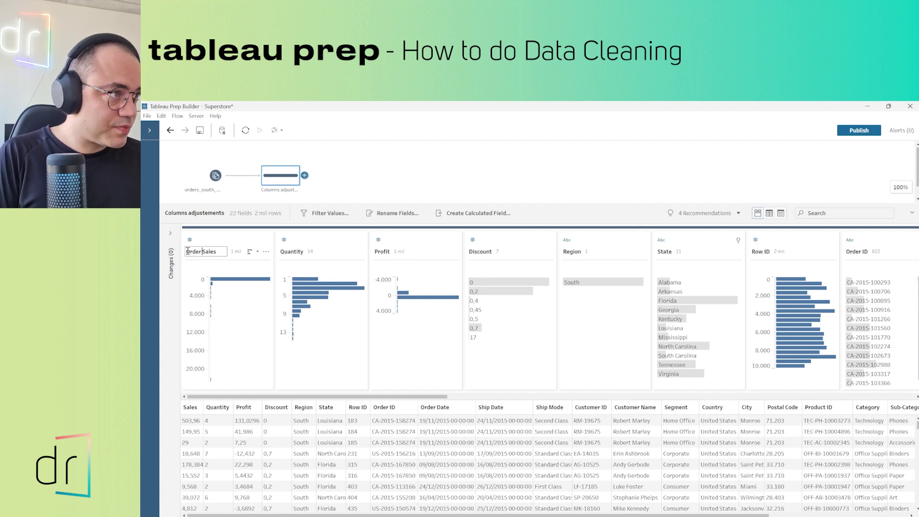
text( from )
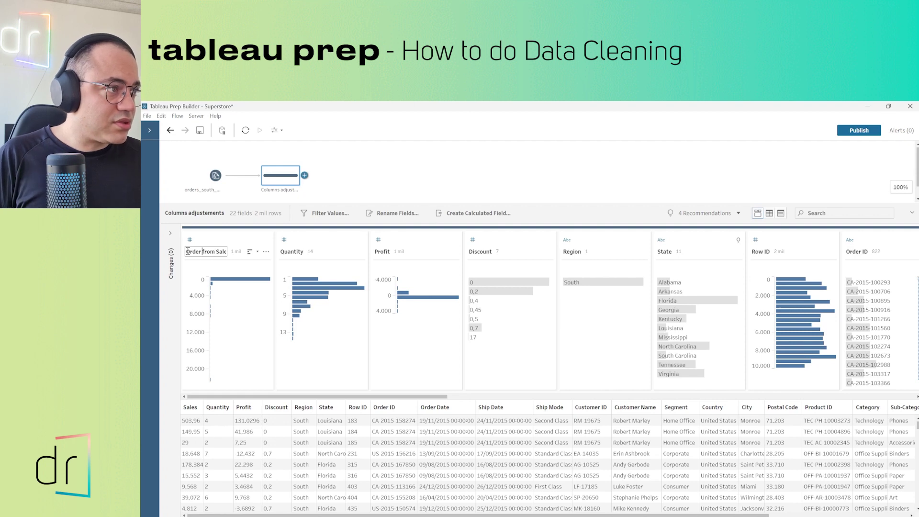
text(s)
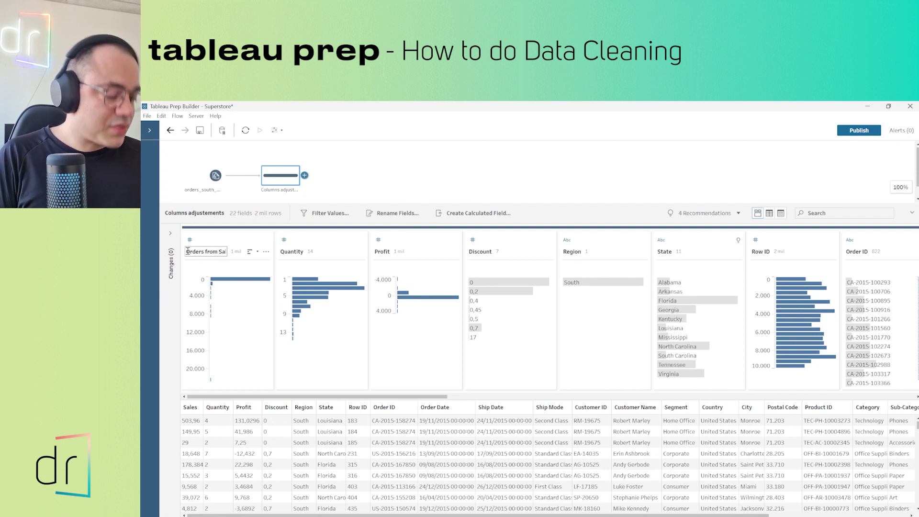
text(outh)
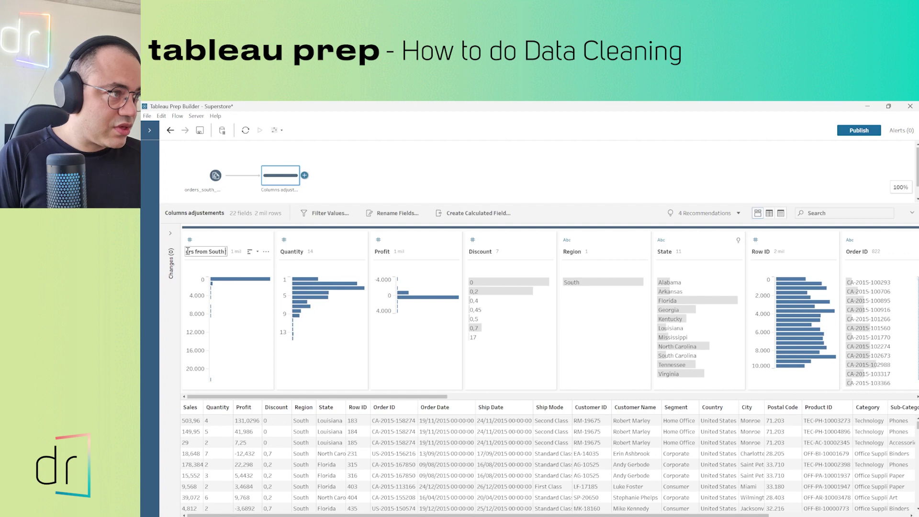
text(_)
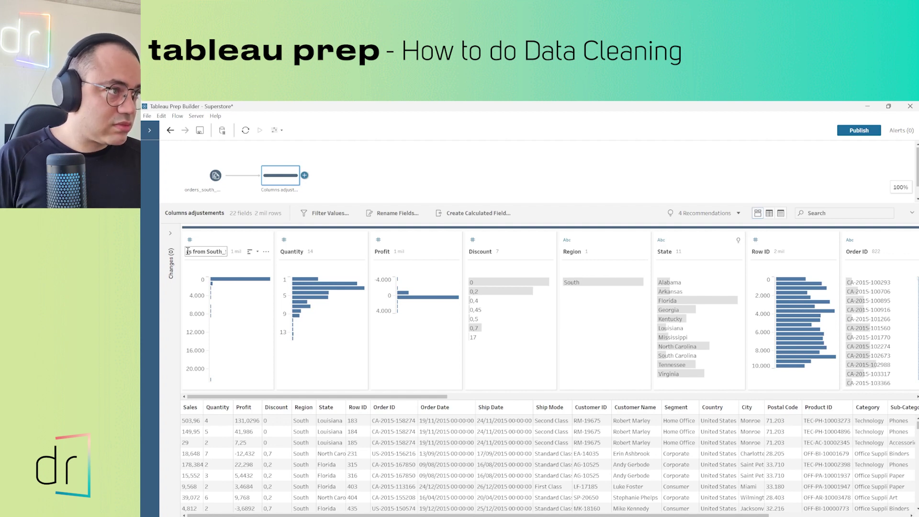
text(Sales)
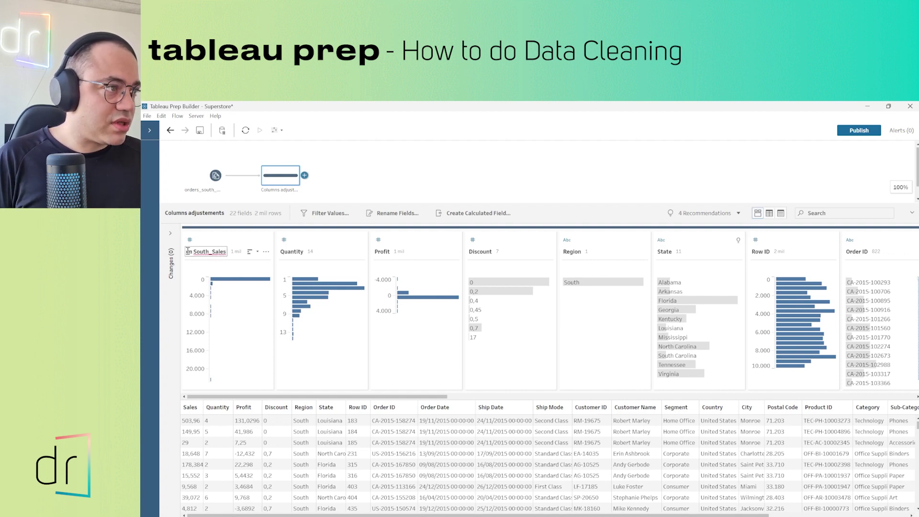
key(Return)
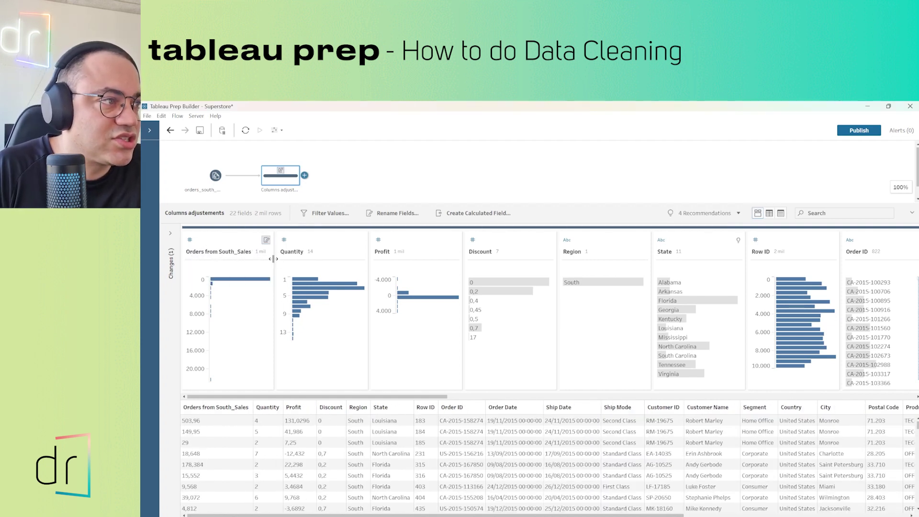
drag(274, 261, 320, 266)
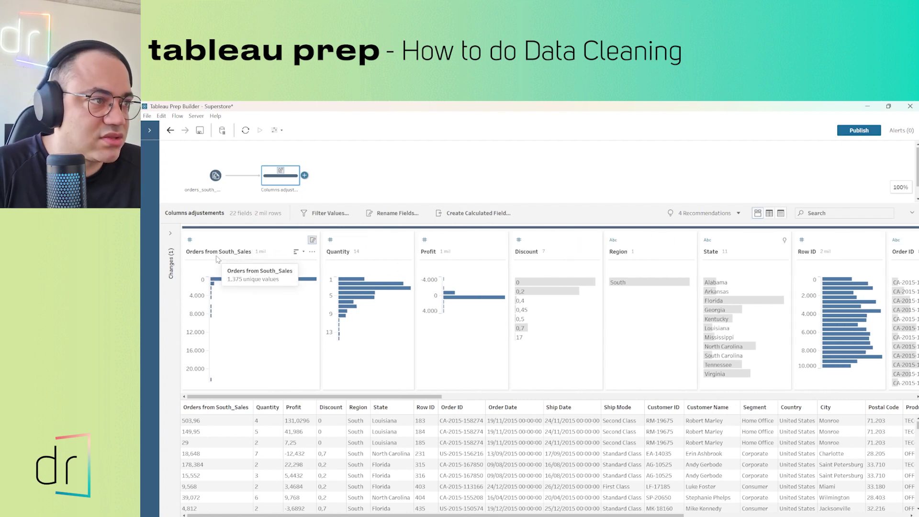
Rename the Quantity field to "Quantity_Unit" and widen its profile card
double_click(345, 253)
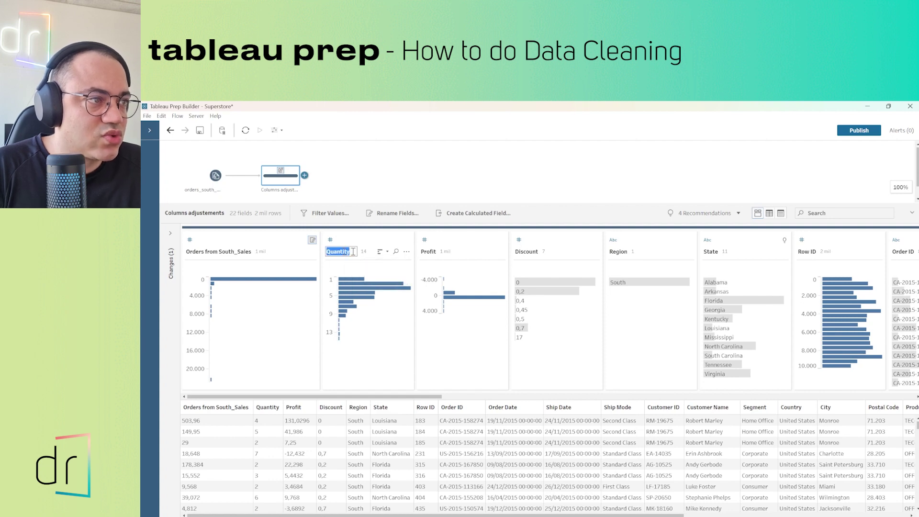
click(354, 252)
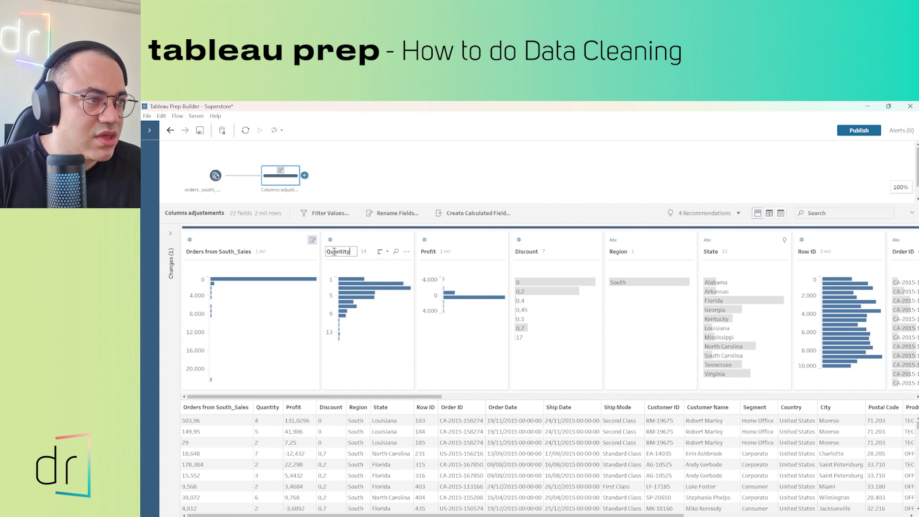
text(_Unit)
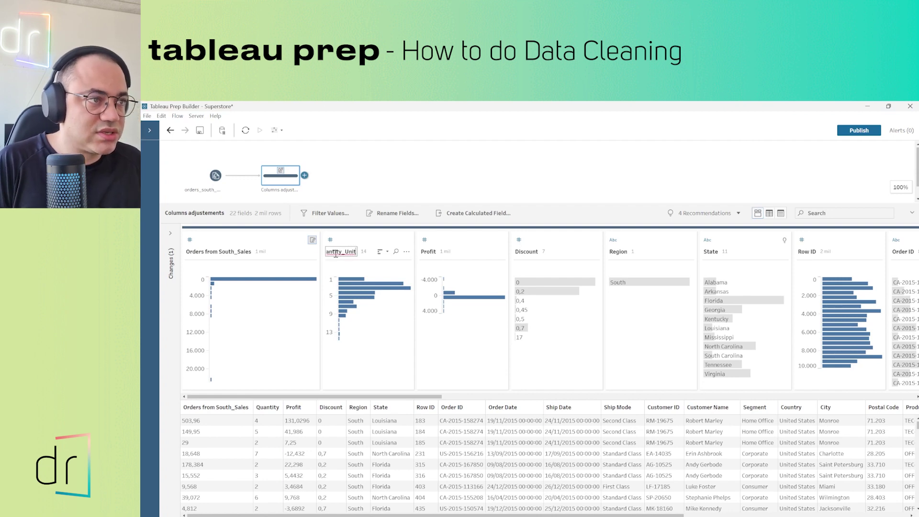
key(Return)
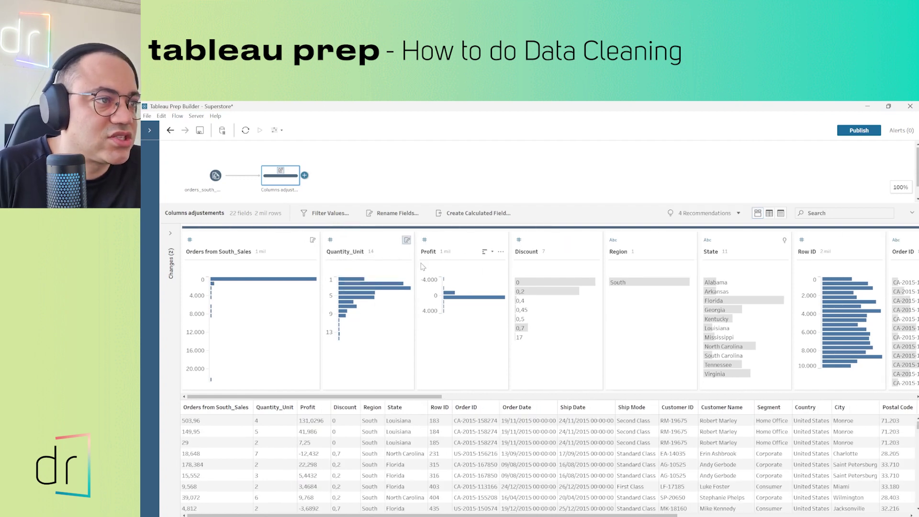
double_click(415, 276)
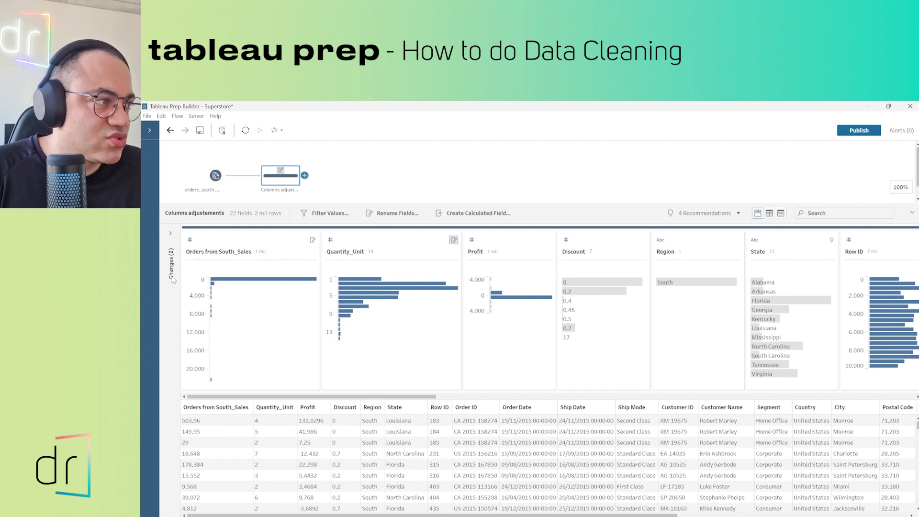
Expand the list of changes and examine the data at each of the two field renames
click(171, 235)
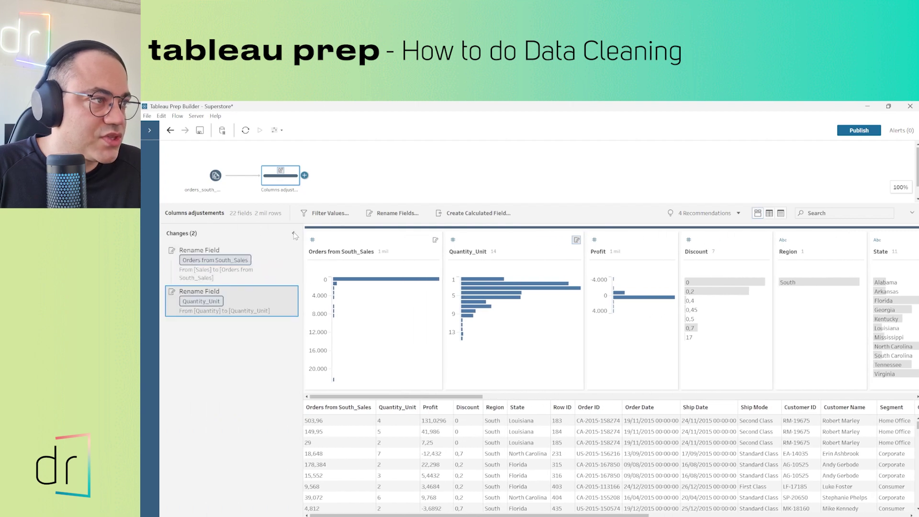
click(223, 273)
click(233, 301)
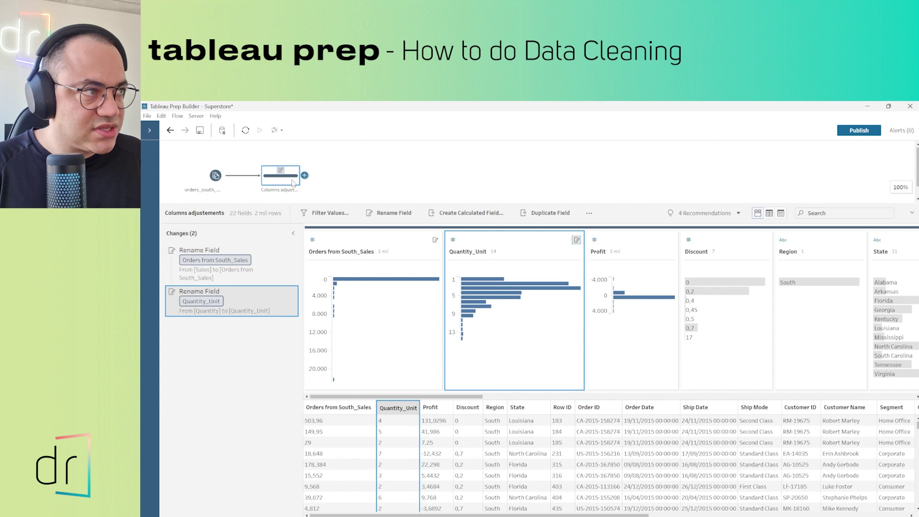
click(207, 252)
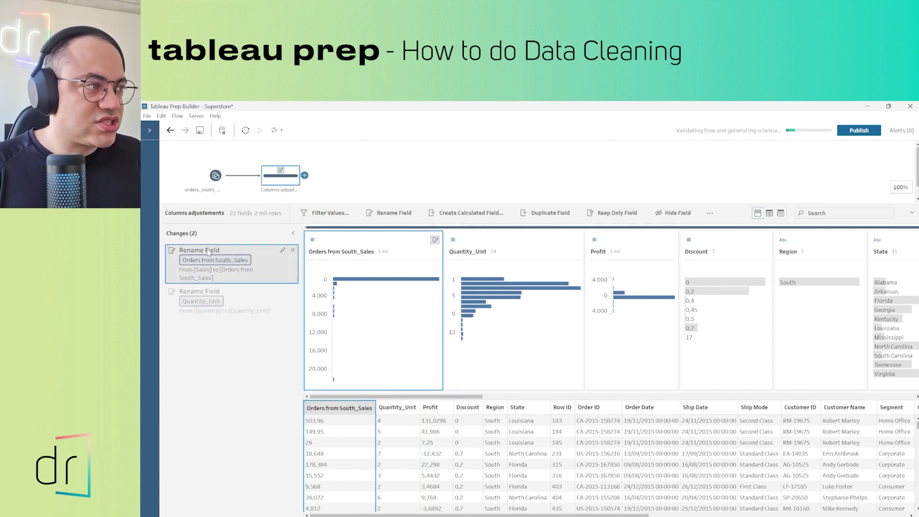
click(219, 297)
click(229, 254)
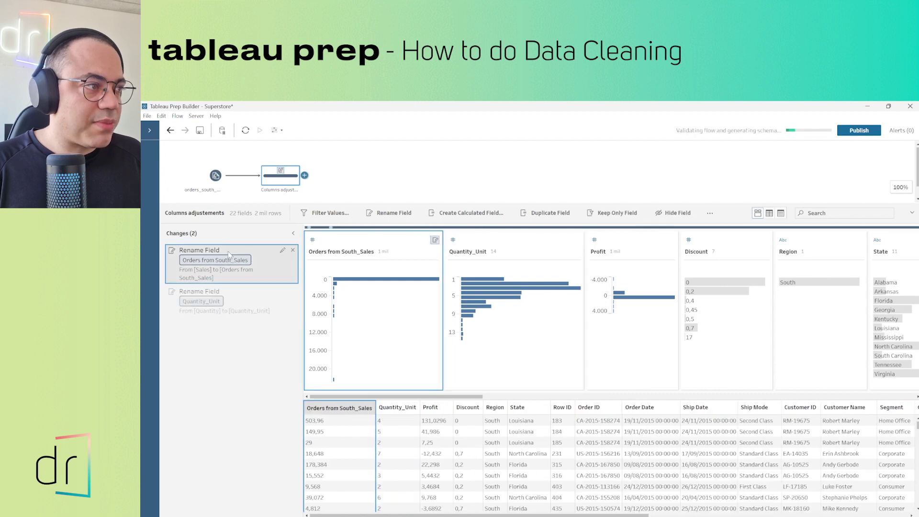
click(232, 298)
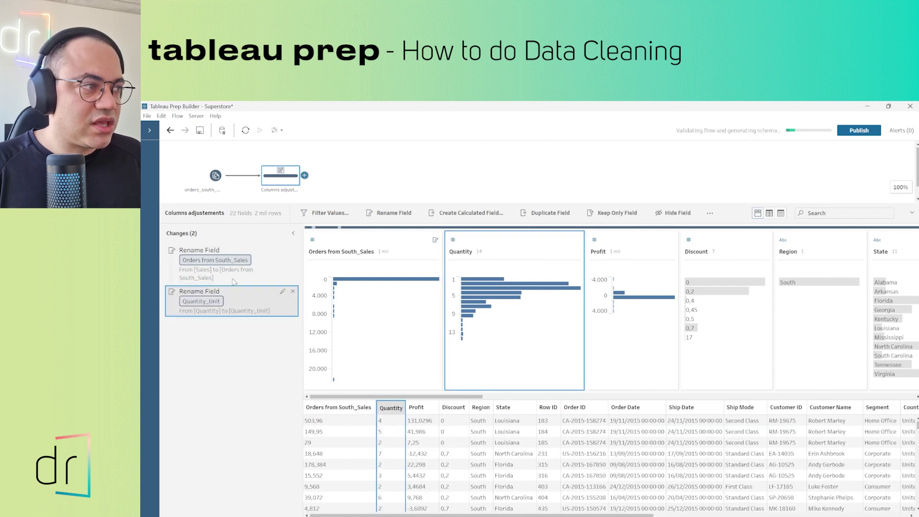
Open the recorded rename of the Sales field for editing and leave it without entering a new name
click(235, 252)
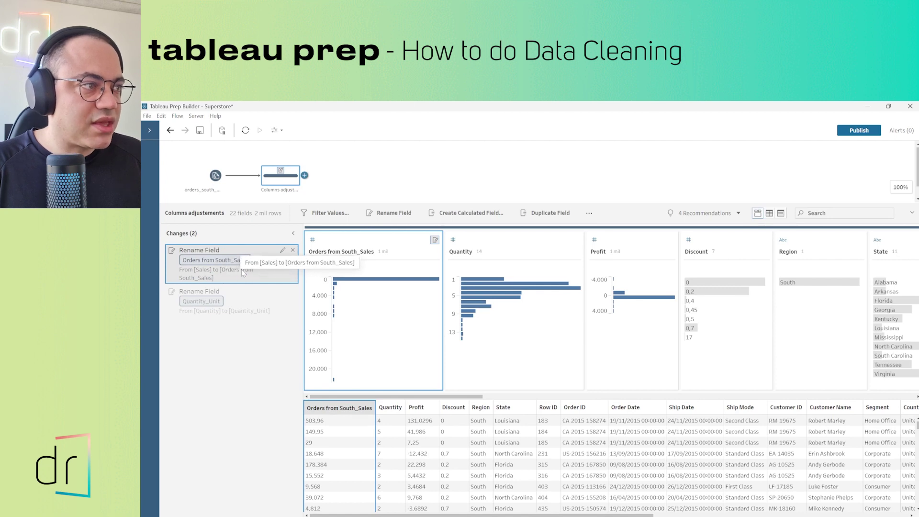
click(282, 252)
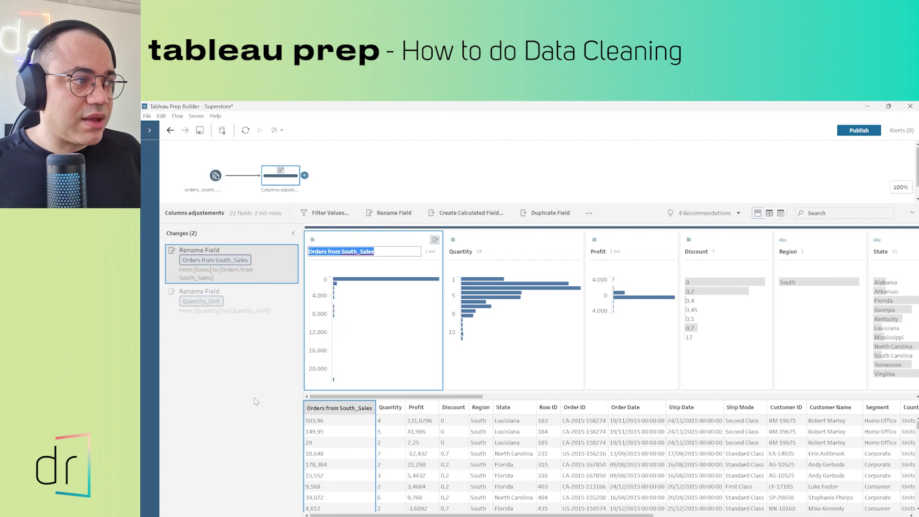
click(253, 380)
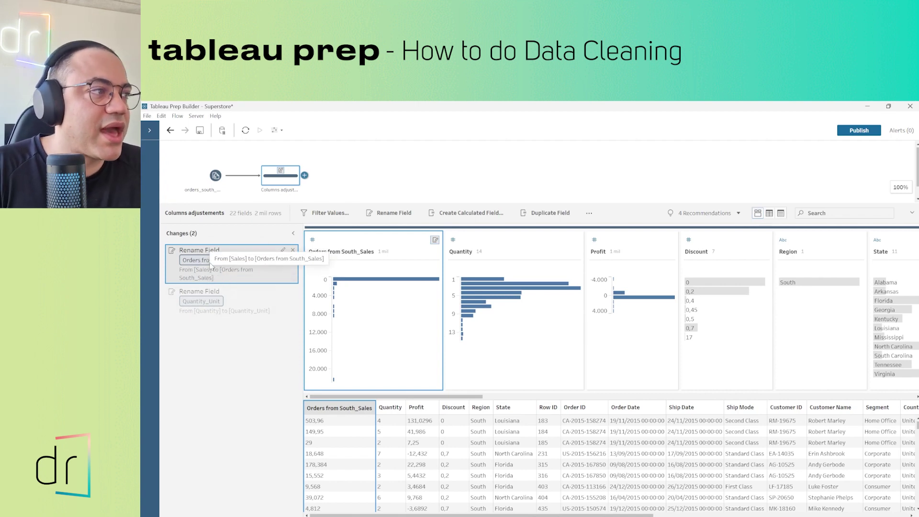
Reopen the recorded Sales rename without changing its name, and examine the data at the Quantity_Unit rename
click(282, 252)
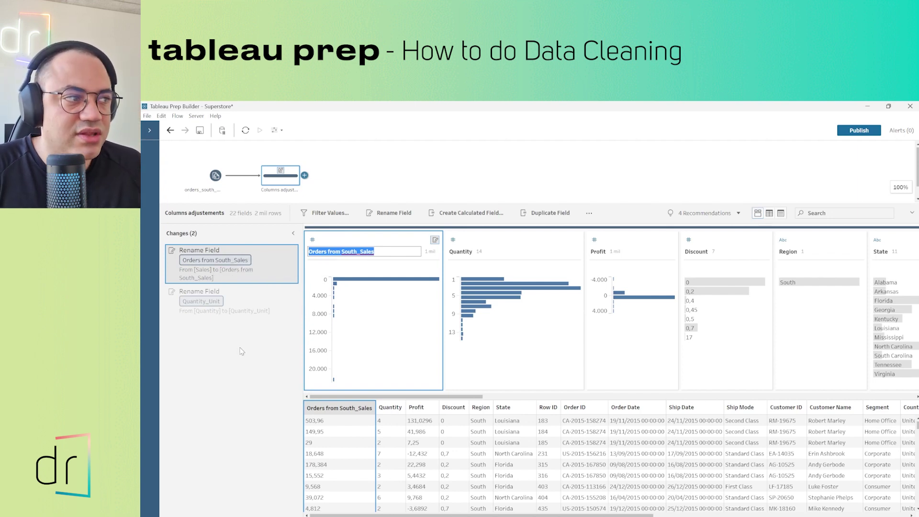
click(221, 307)
click(225, 276)
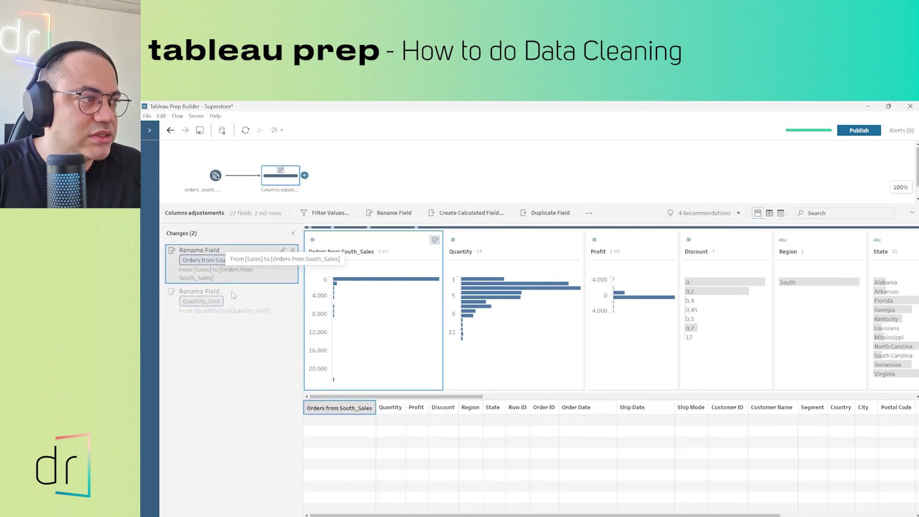
click(237, 309)
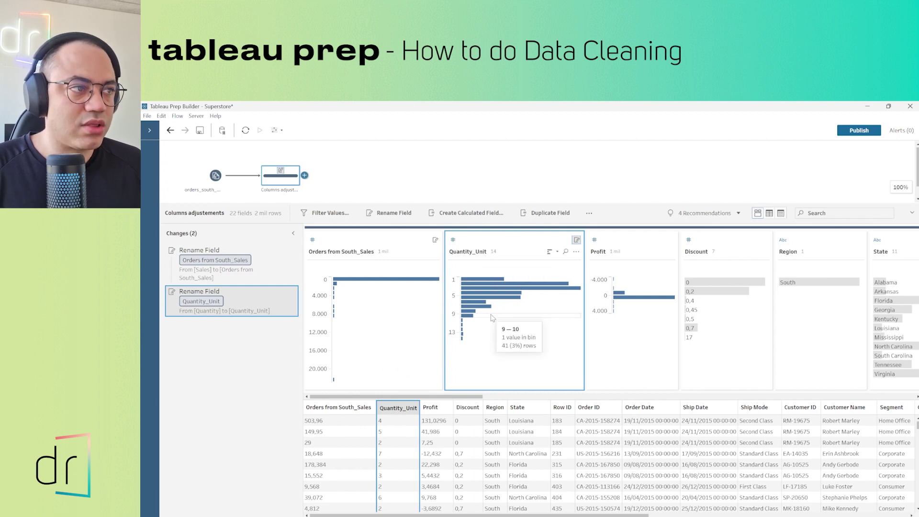
Select the Orders from South_Sales and Quantity_Unit fields, review the operations available for them, and keep only these two fields
click(350, 242)
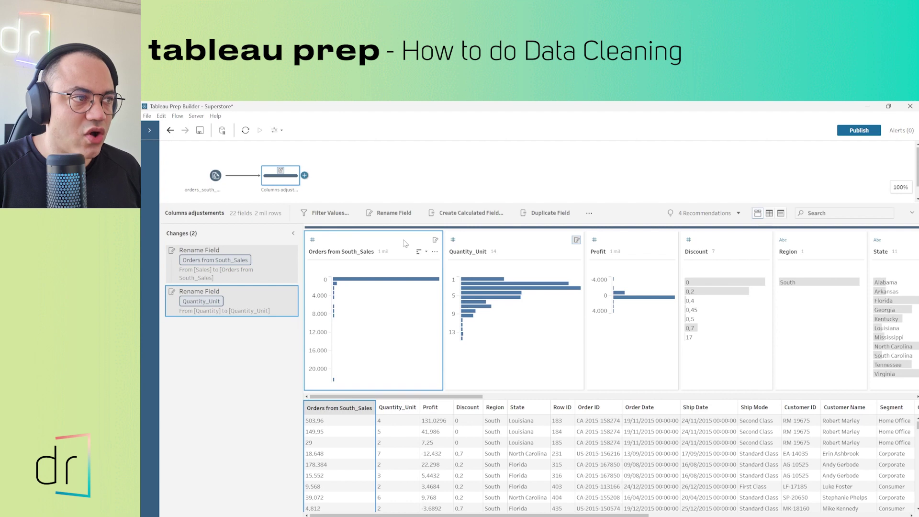
ctrl+click(492, 245)
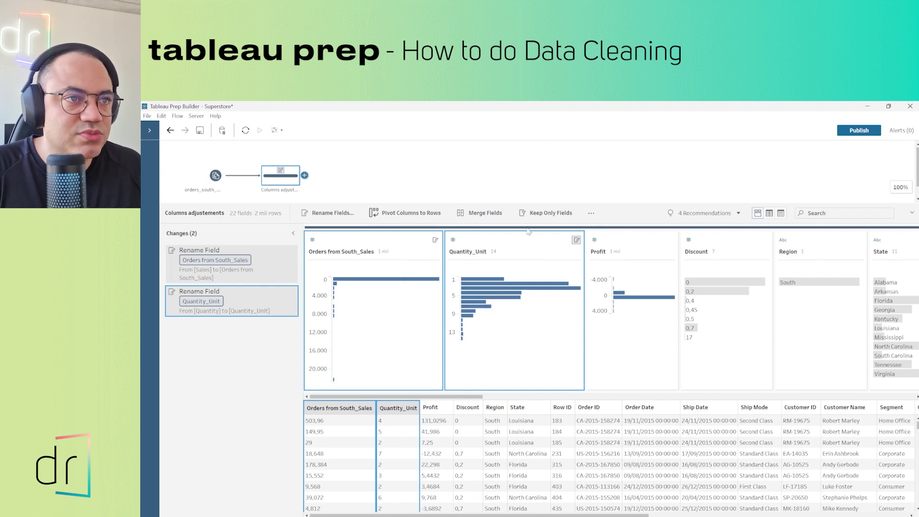
click(591, 214)
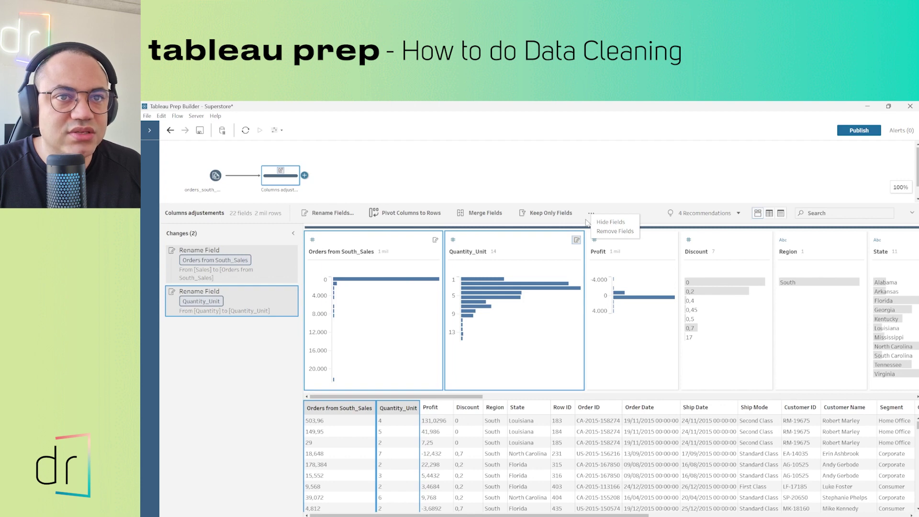
right_click(506, 244)
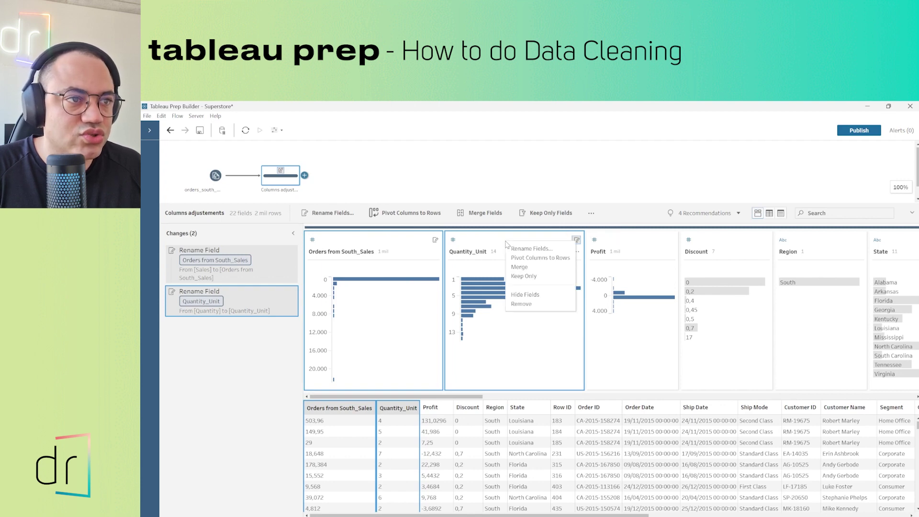
click(594, 217)
click(593, 218)
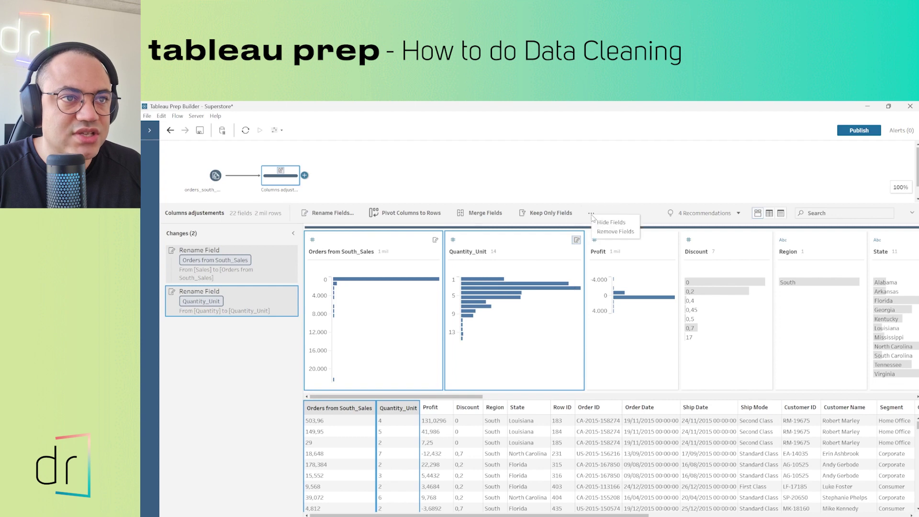
click(520, 239)
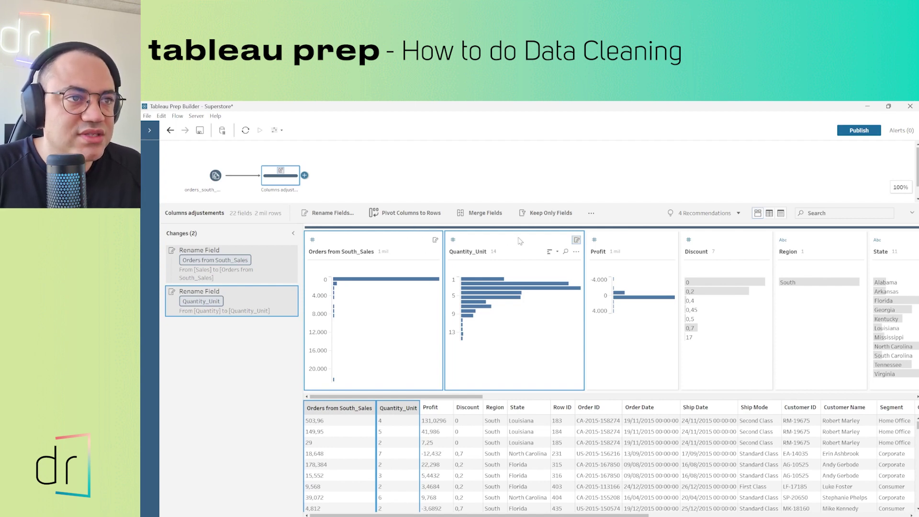
click(592, 215)
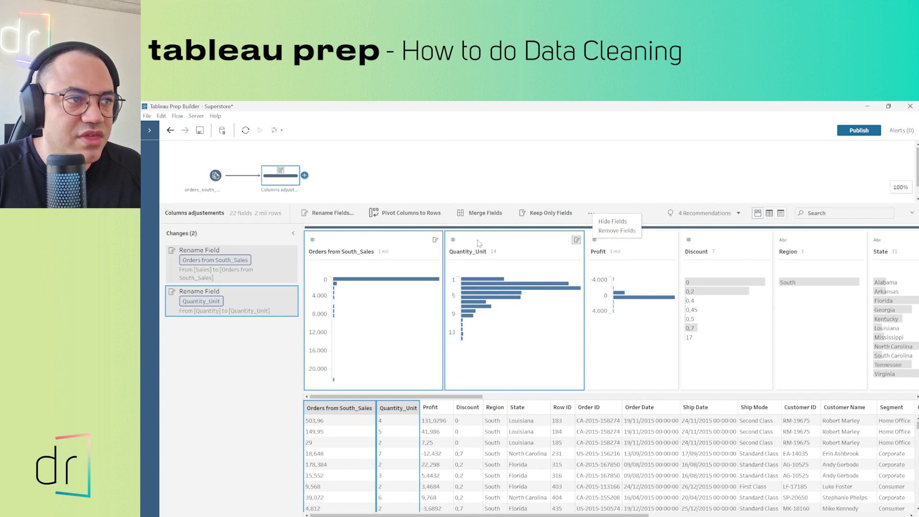
right_click(494, 241)
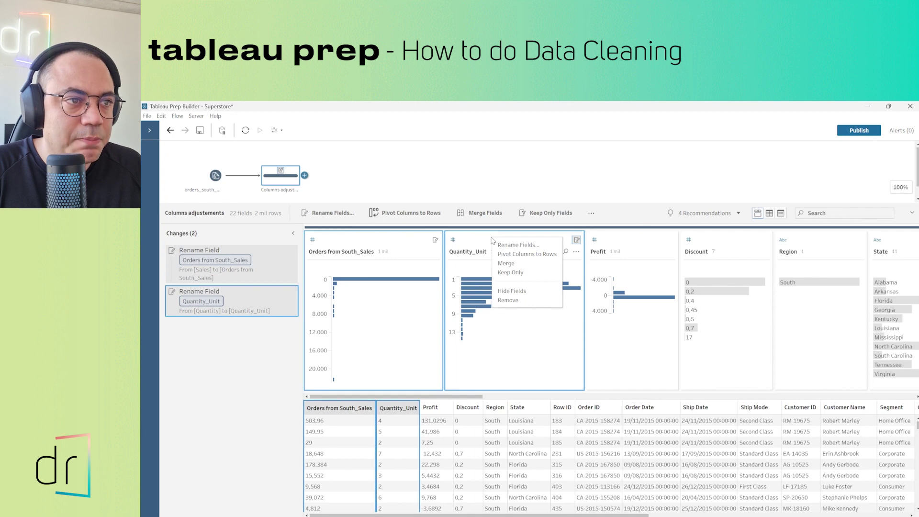
click(522, 276)
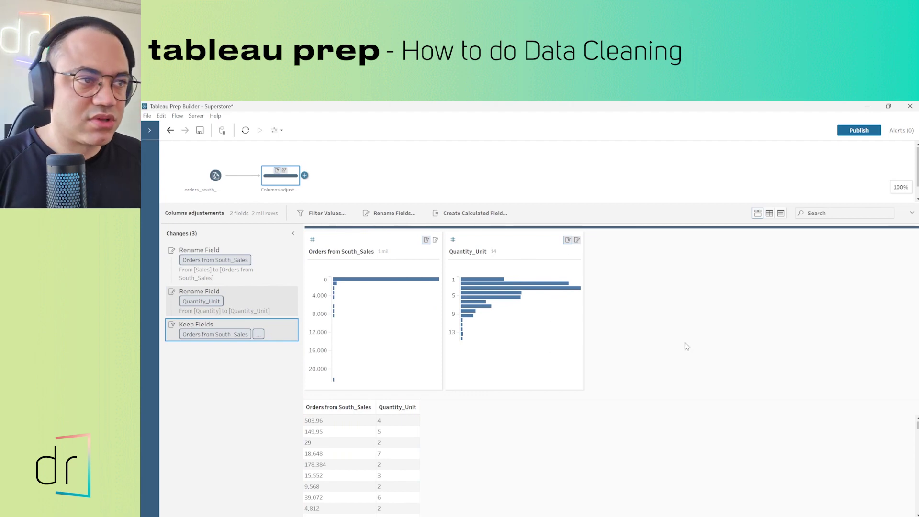
Compare the data at the Keep Fields change and at the Quantity_Unit rename, and delete the Keep Fields change
click(220, 325)
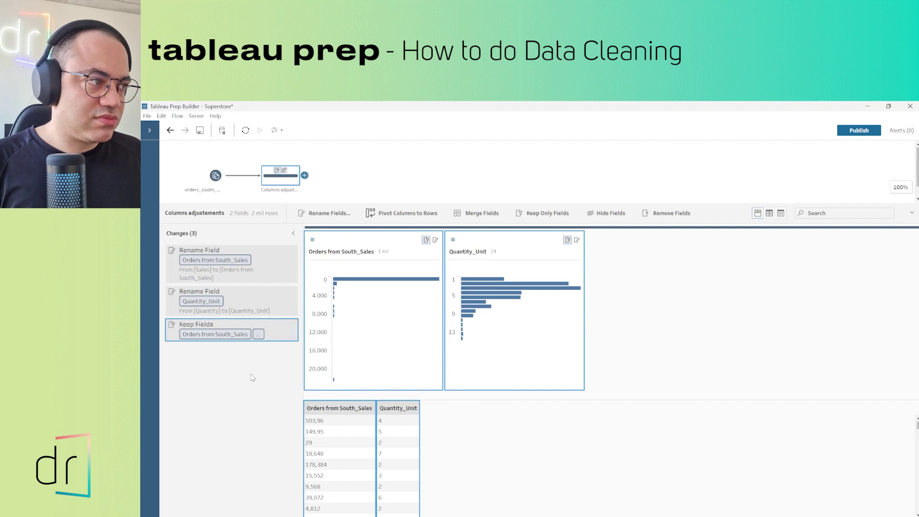
click(234, 306)
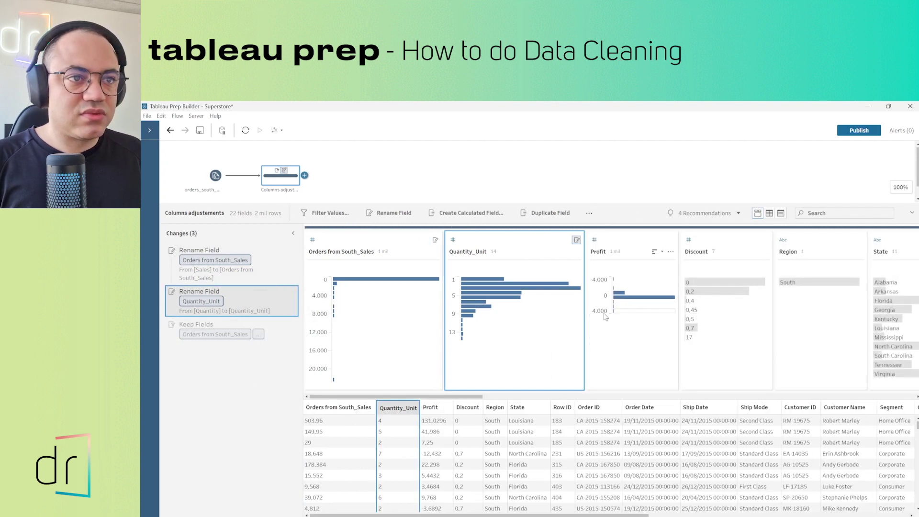
click(239, 334)
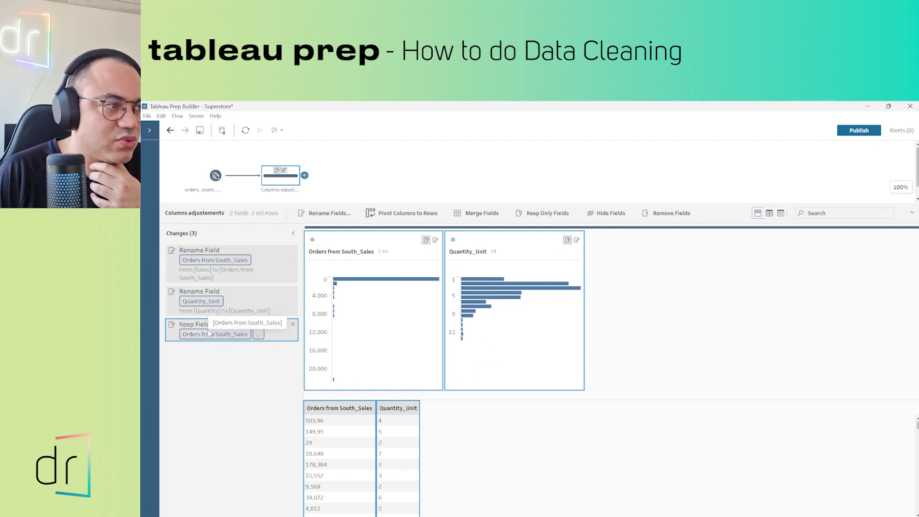
click(292, 325)
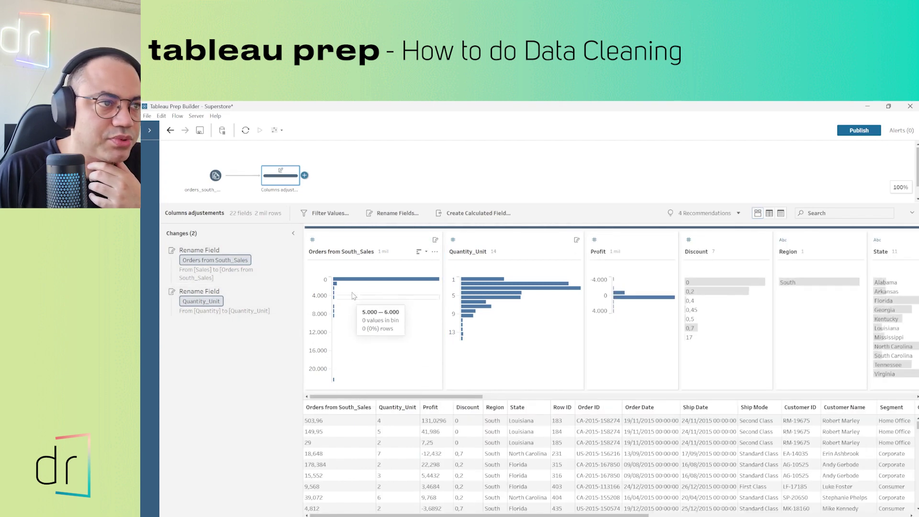
Keep only the Orders from South_Sales, Quantity_Unit, Profit and State fields
click(361, 240)
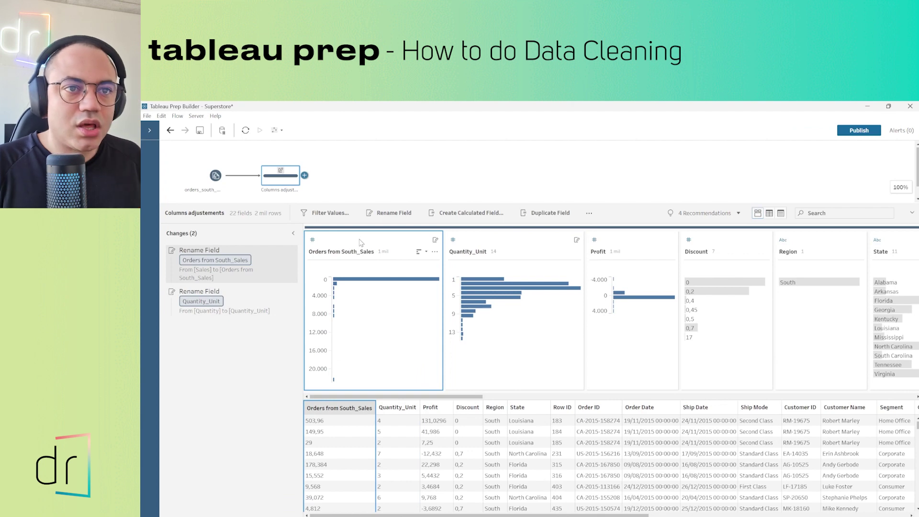
ctrl+click(477, 241)
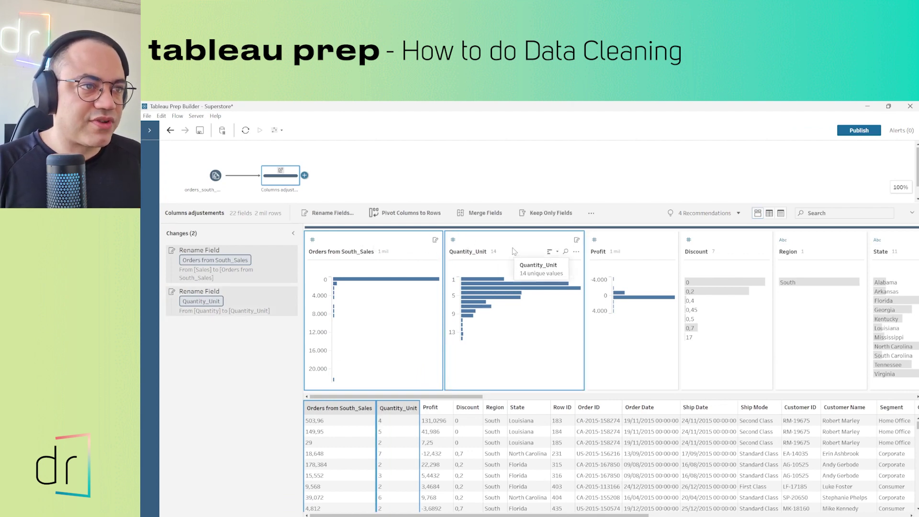
ctrl+click(654, 240)
ctrl+click(816, 241)
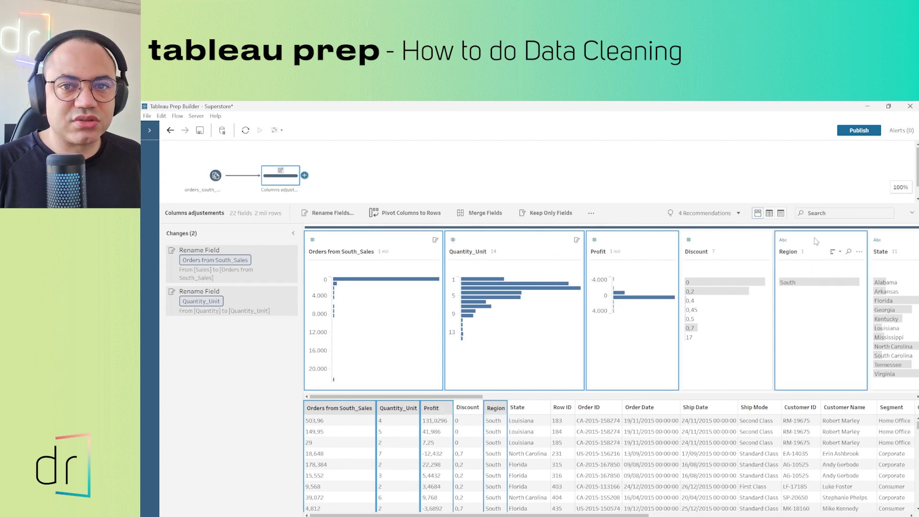
ctrl+click(816, 241)
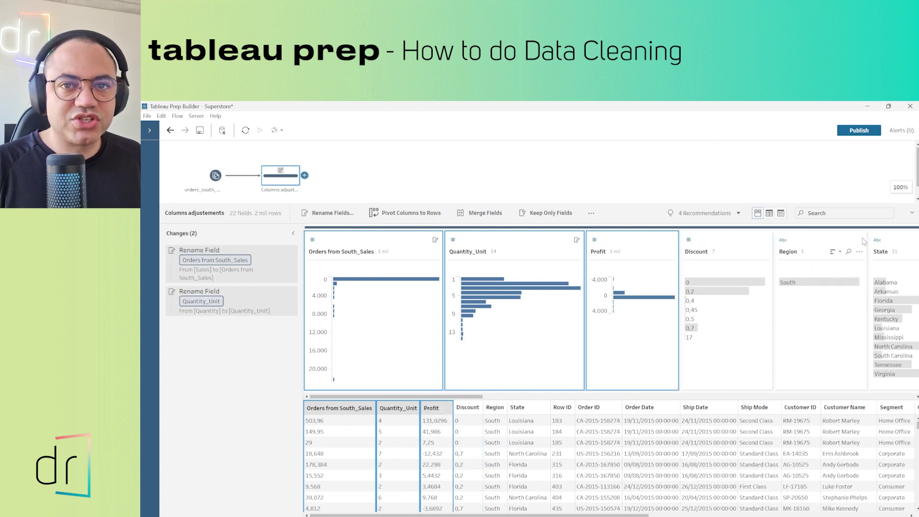
ctrl+click(897, 240)
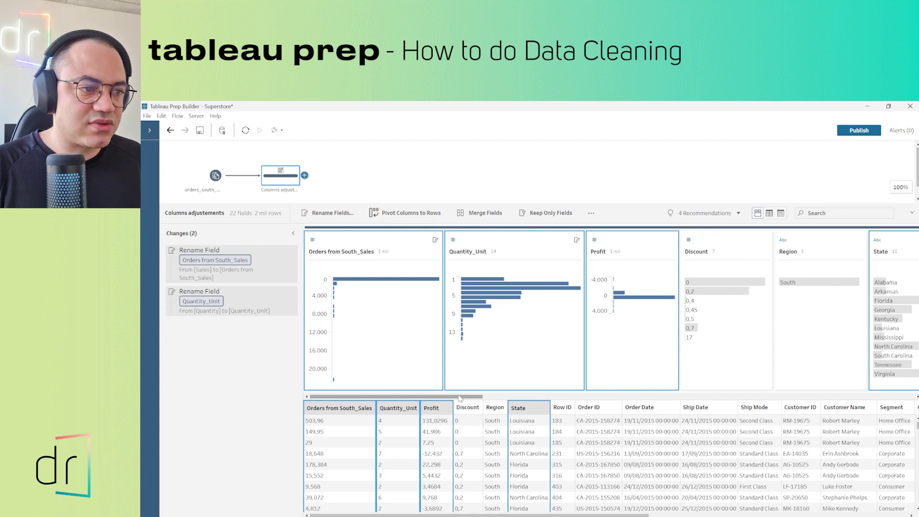
mouse_move(460, 396)
mouse_down()
mouse_move(552, 396)
mouse_move(458, 396)
mouse_up()
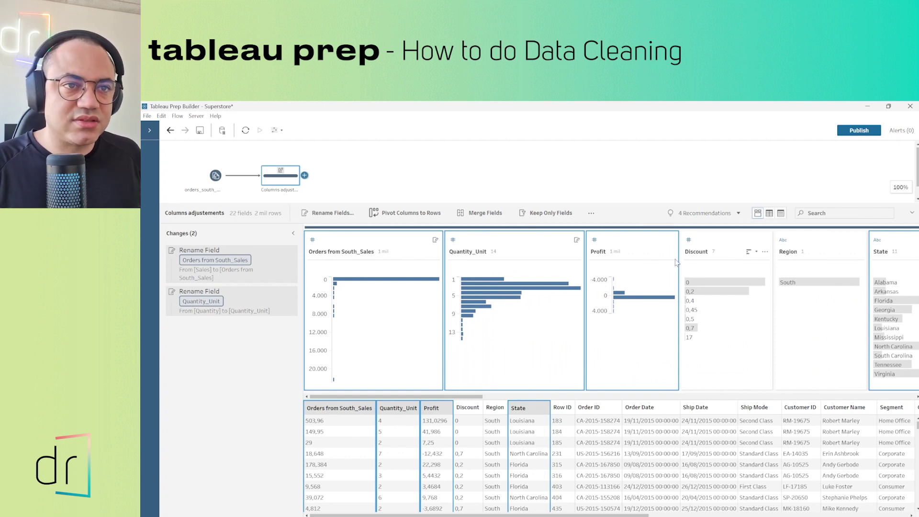
right_click(618, 245)
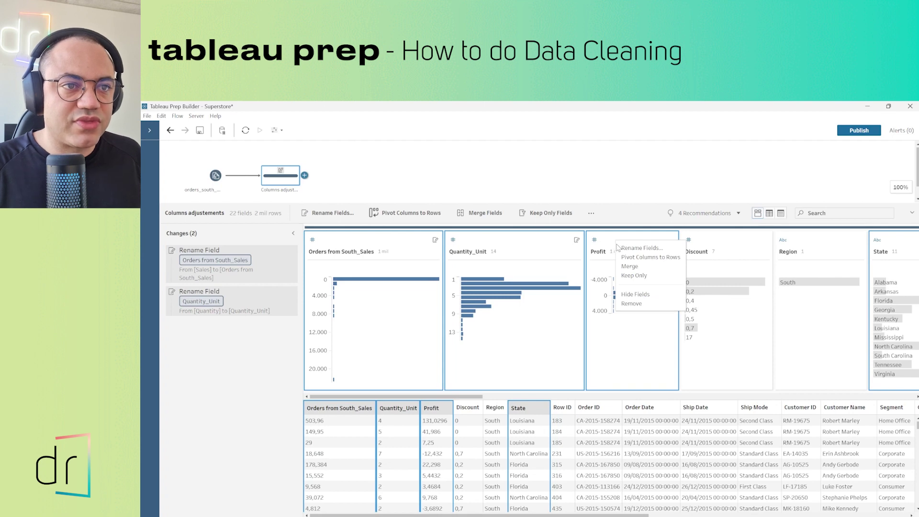
click(644, 274)
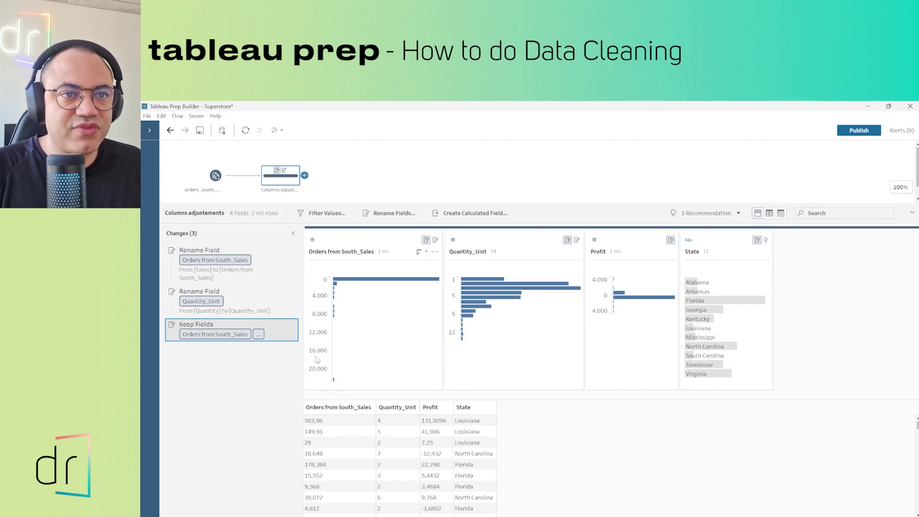
Reorder the fields to State, Orders from South_Sales, Profit, Quantity_Unit, and check the order at the Quantity_Unit rename and Keep Fields changes
click(714, 243)
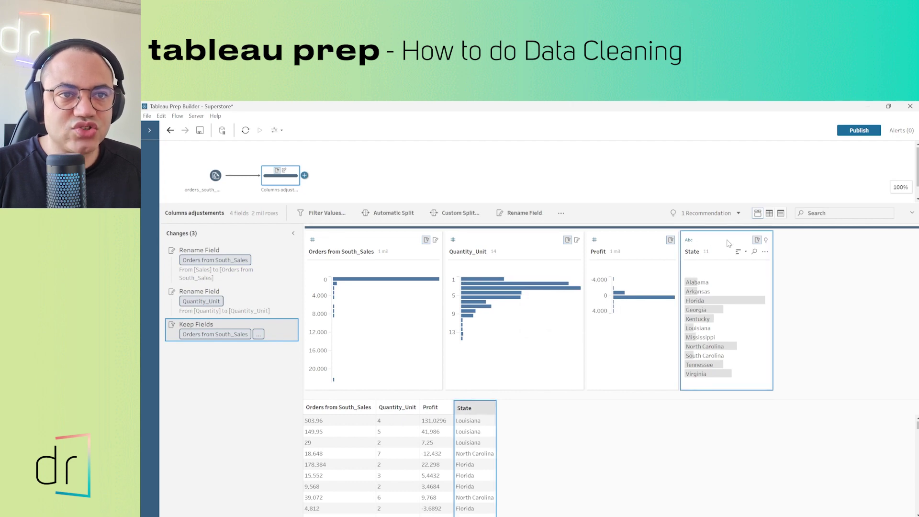
mouse_move(728, 243)
mouse_down()
mouse_move(383, 248)
mouse_move(830, 268)
mouse_move(422, 262)
mouse_move(643, 275)
mouse_move(311, 263)
mouse_up()
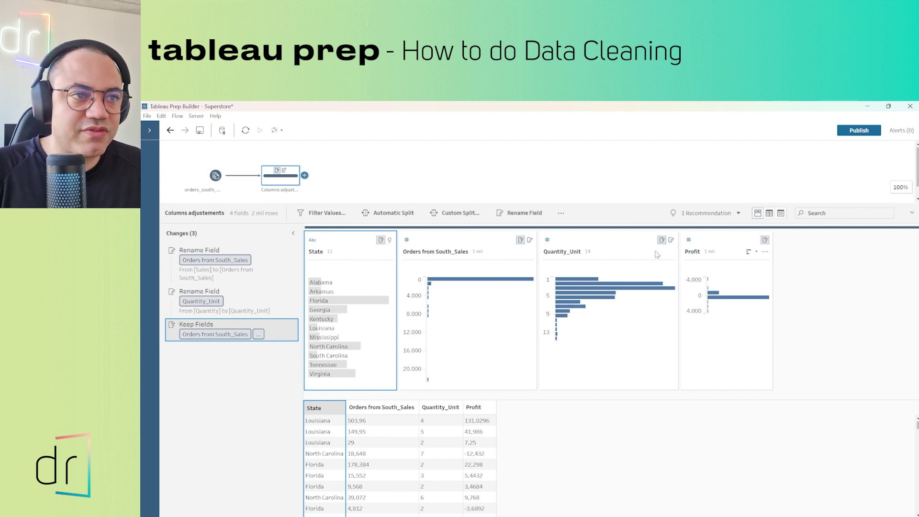
mouse_move(731, 240)
mouse_down()
mouse_move(599, 252)
mouse_move(537, 246)
mouse_up()
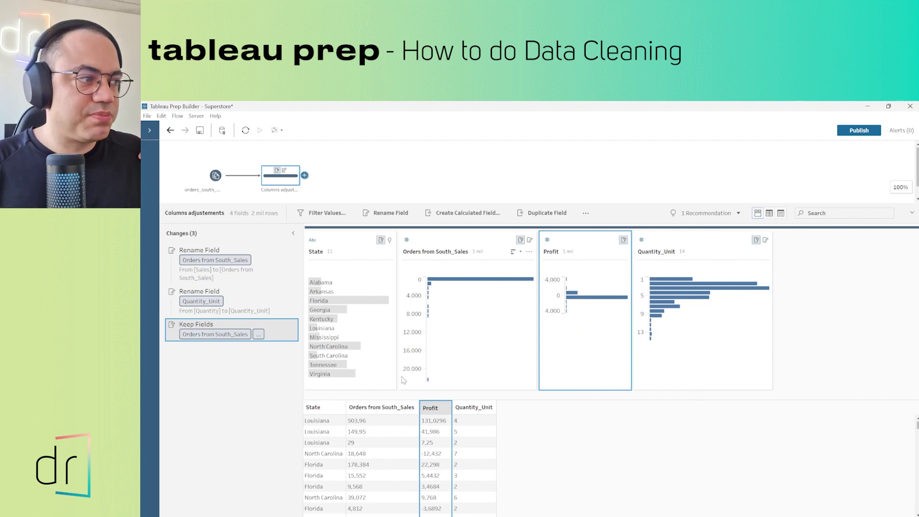
click(238, 311)
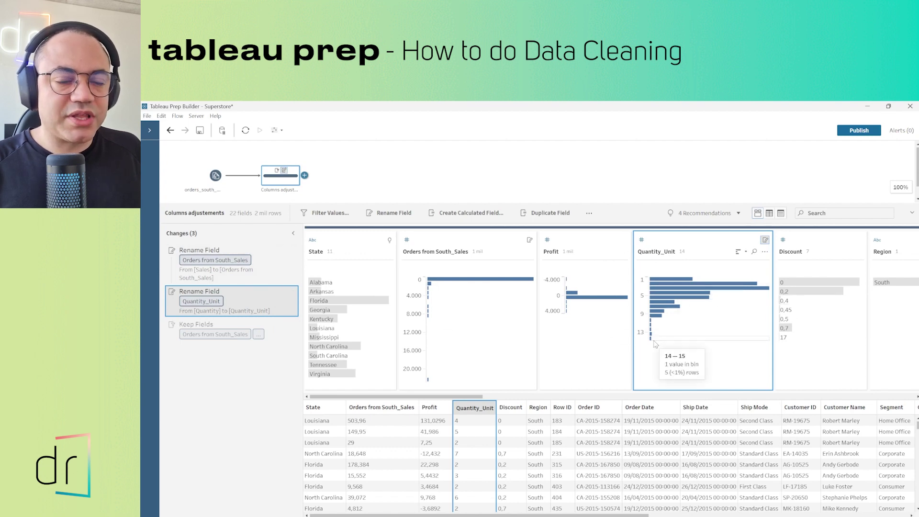
click(205, 328)
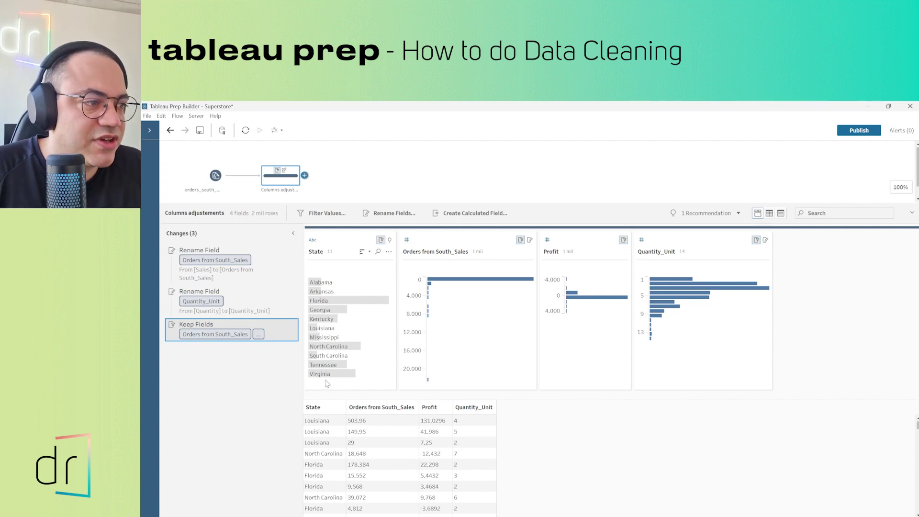
Exclude the value Virginia from the State field and check the remaining rows in the data grid
mouse_move(337, 377)
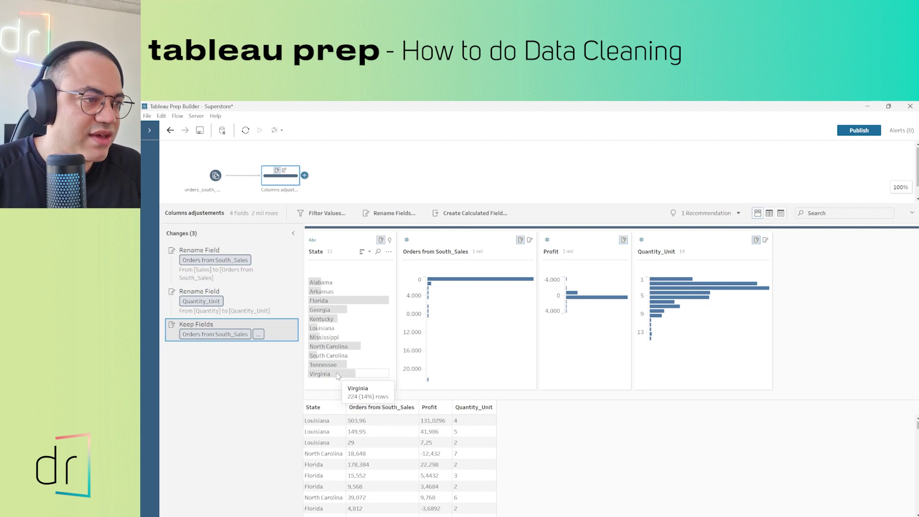
click(338, 374)
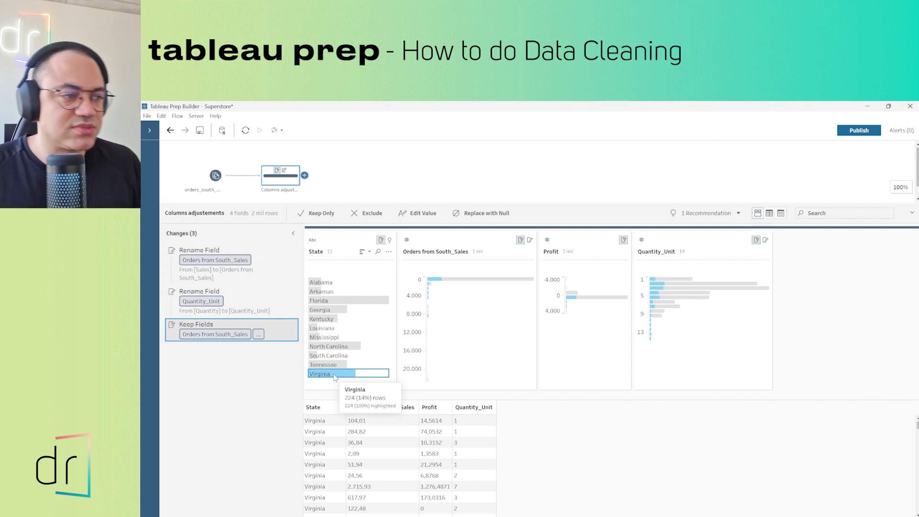
right_click(335, 377)
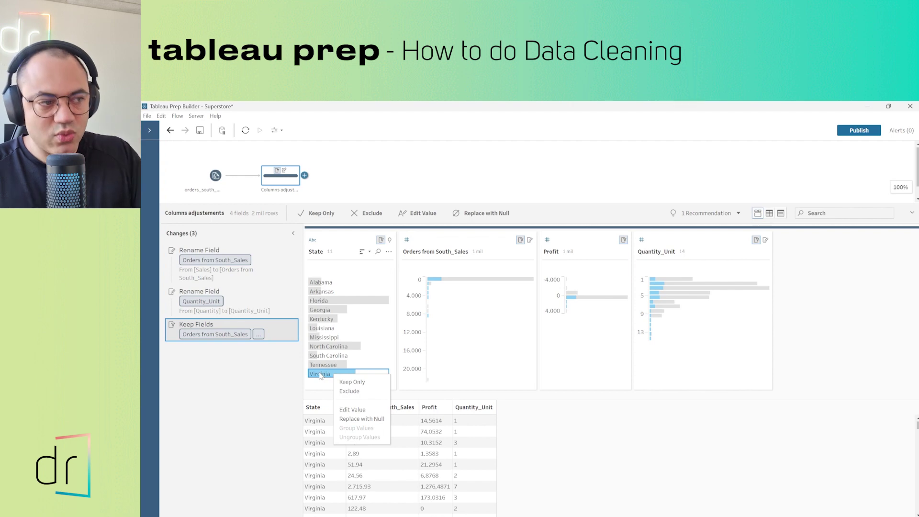
click(349, 391)
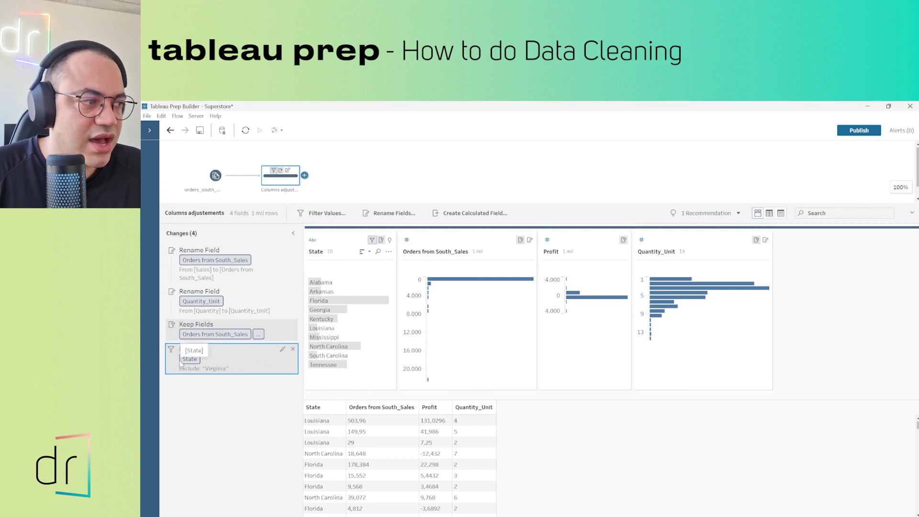
scroll(347, 435, down, 5)
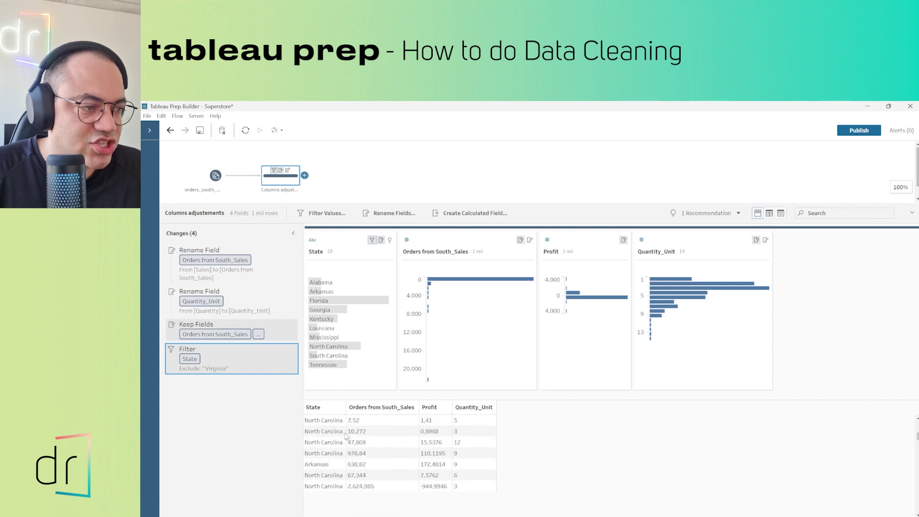
scroll(347, 436, down, 10)
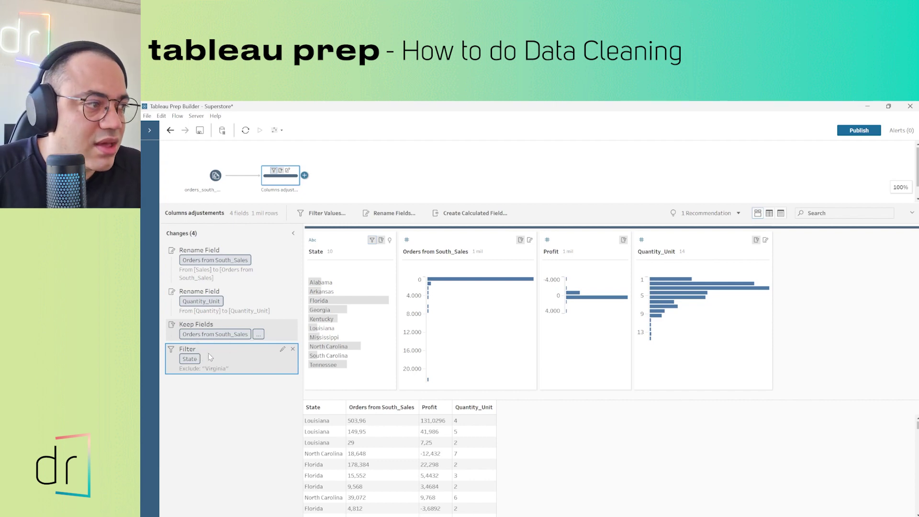
Delete the Filter change that excludes Virginia, and replace the value Virginia in the State field with null
click(293, 350)
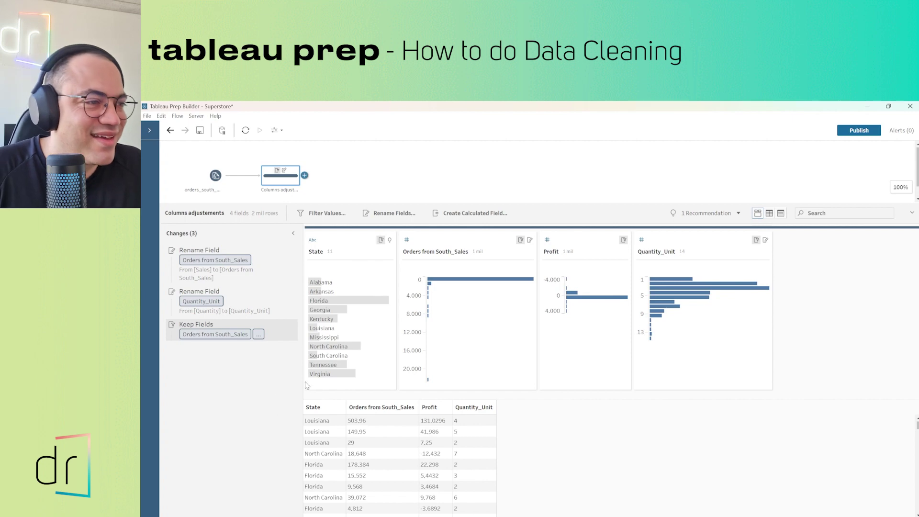
mouse_move(334, 376)
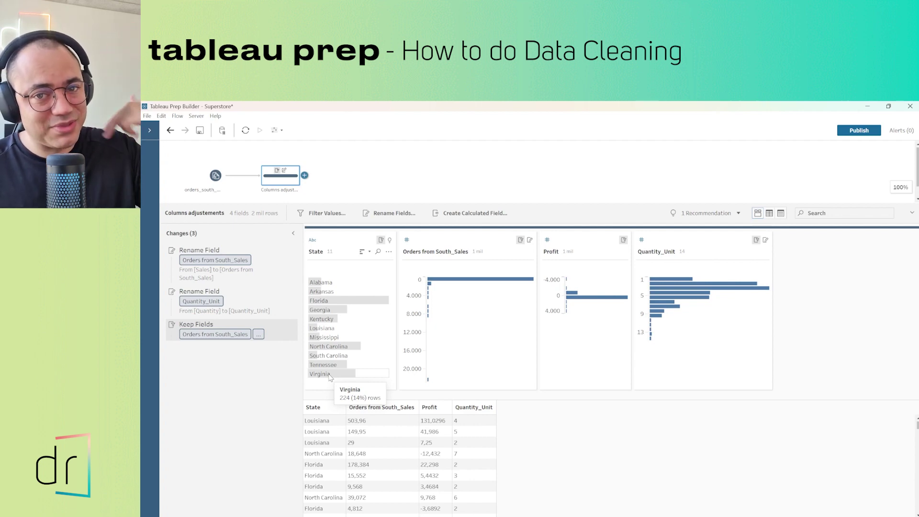
click(329, 374)
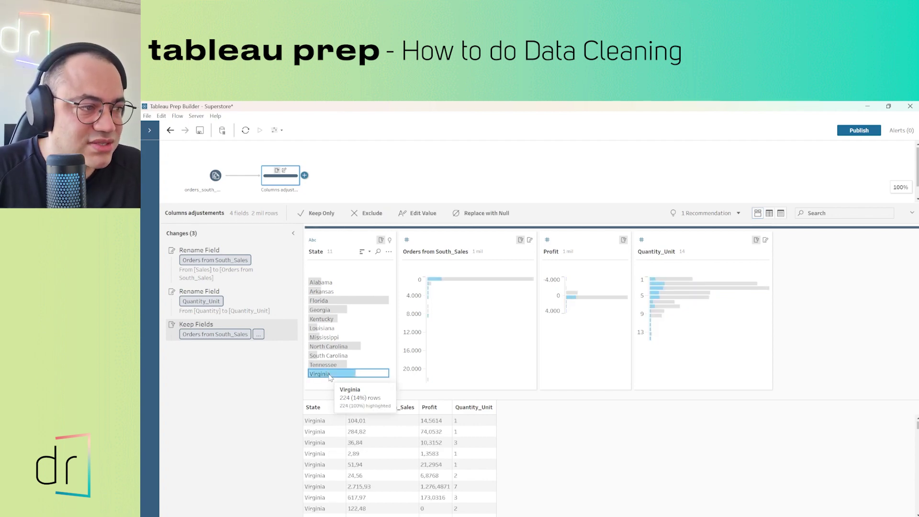
right_click(330, 376)
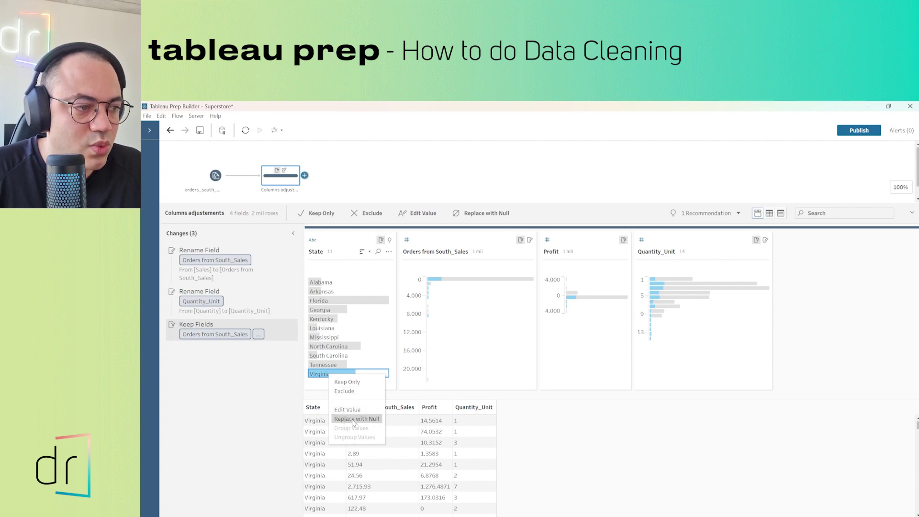
click(354, 420)
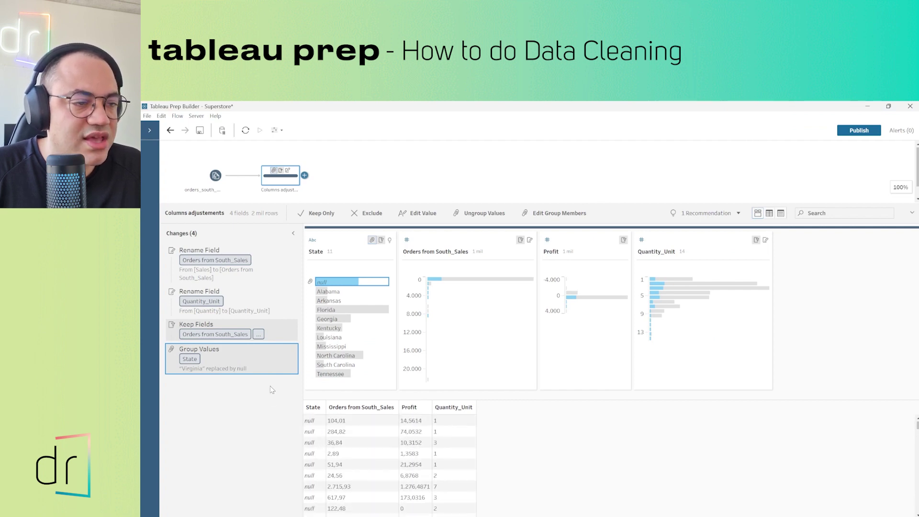
Exclude the null value from the State field
right_click(353, 283)
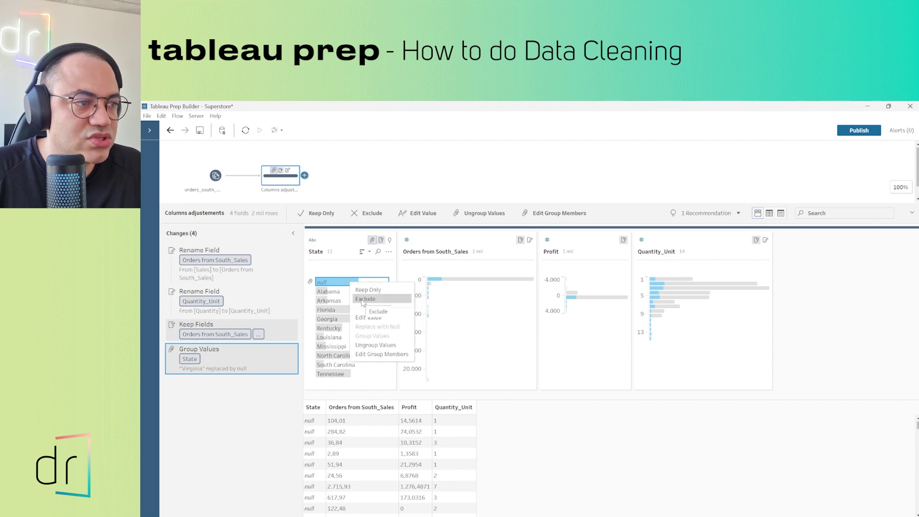
click(362, 301)
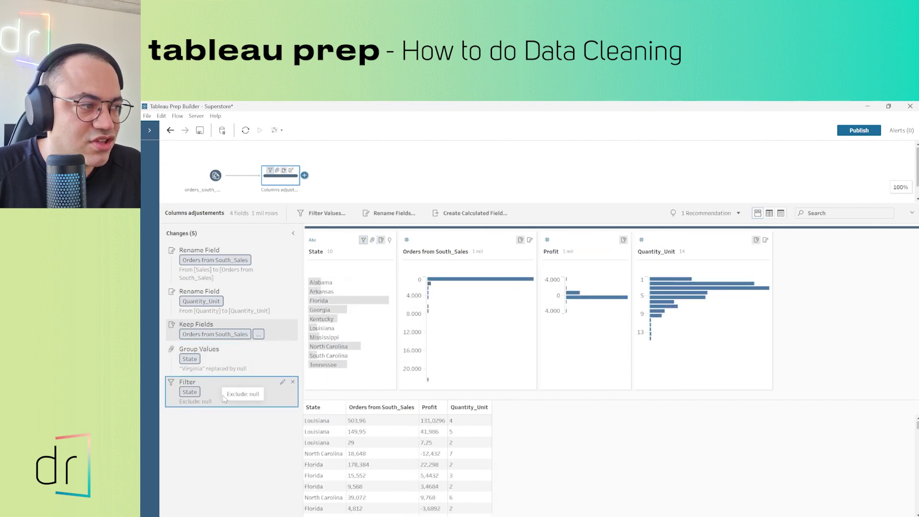